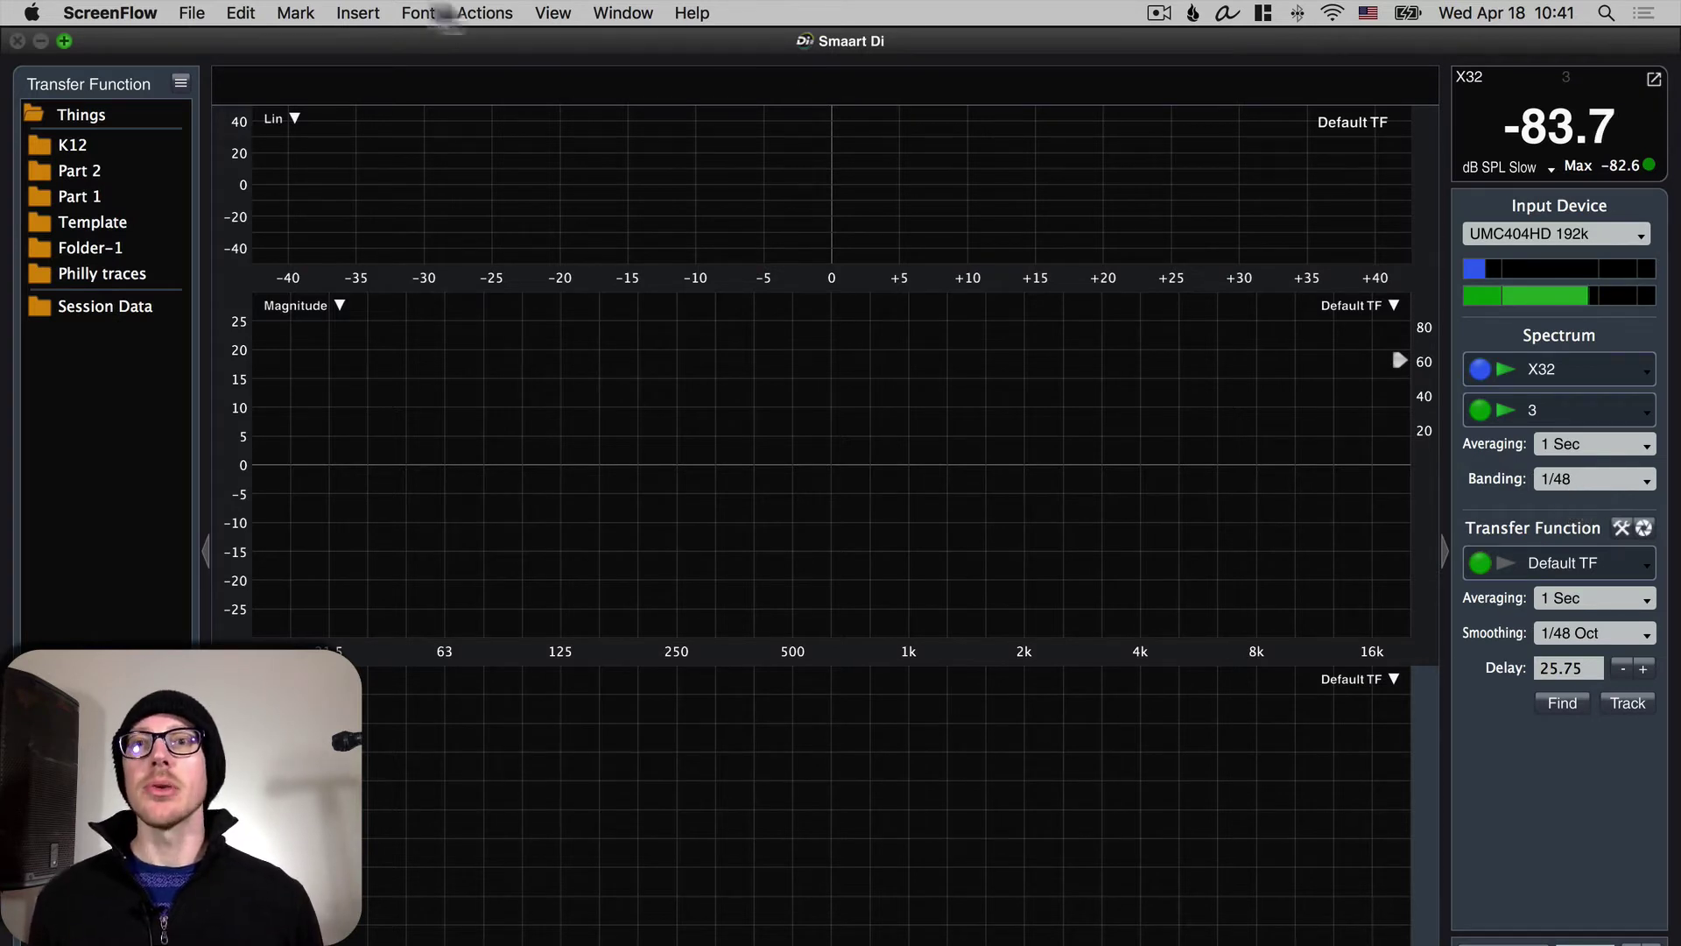
Bring Smaart Di forward and open the I-O device configuration with Option+A.
left_click(394, 54)
left_click(292, 12)
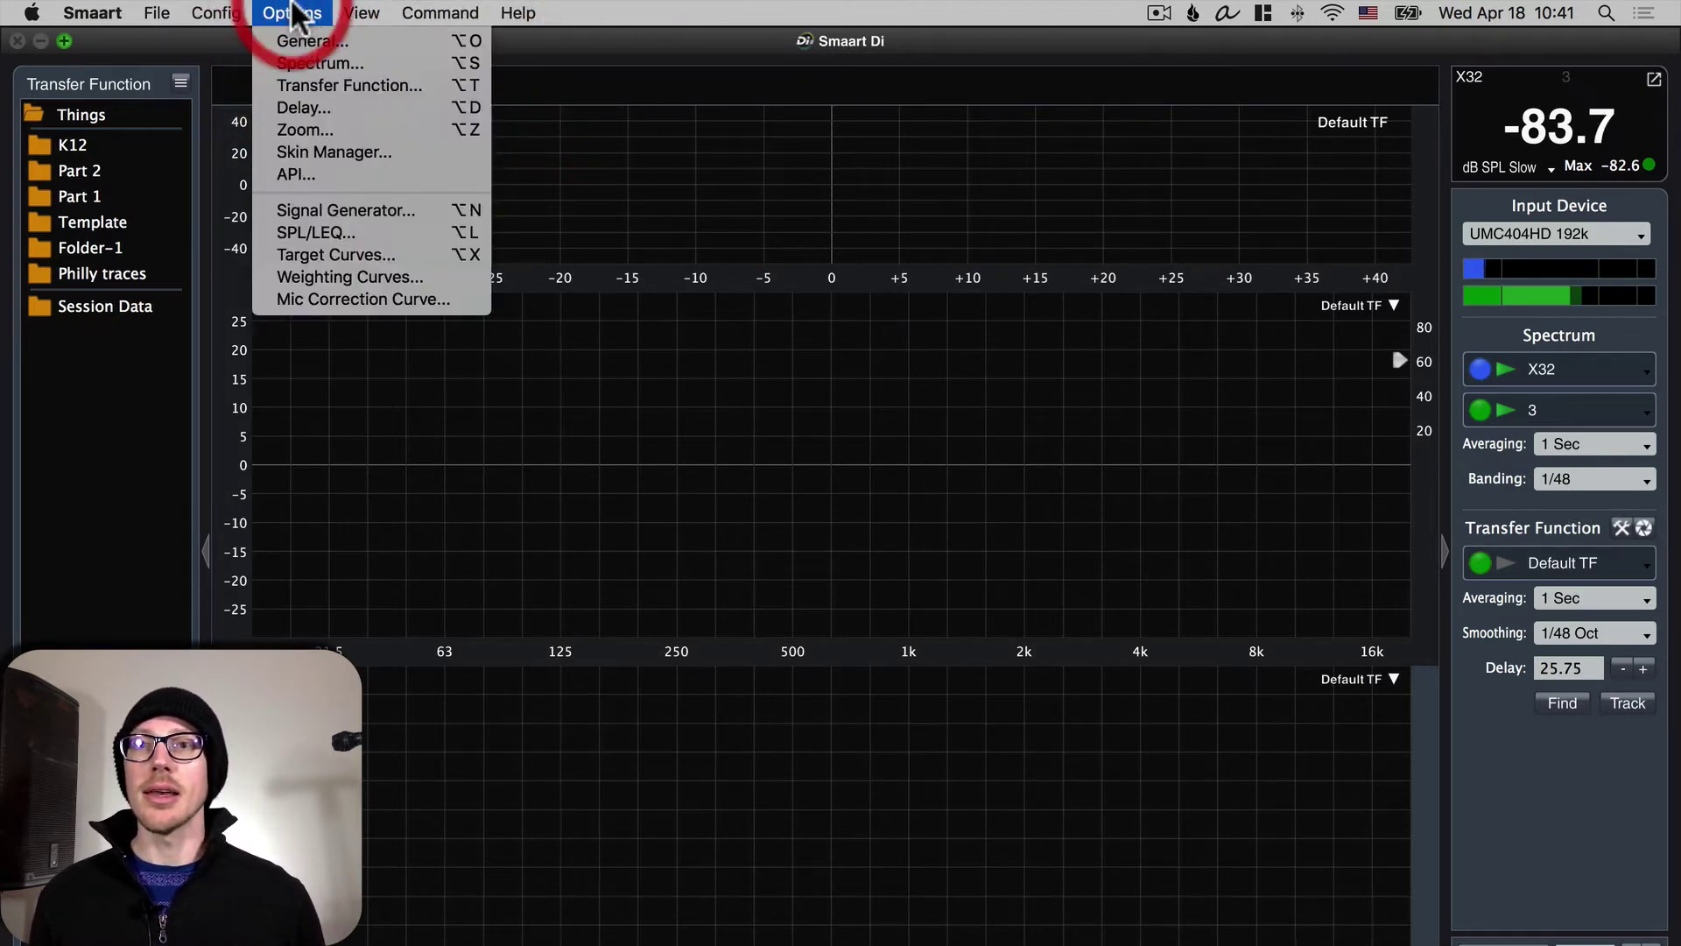
mouse_move(221, 14)
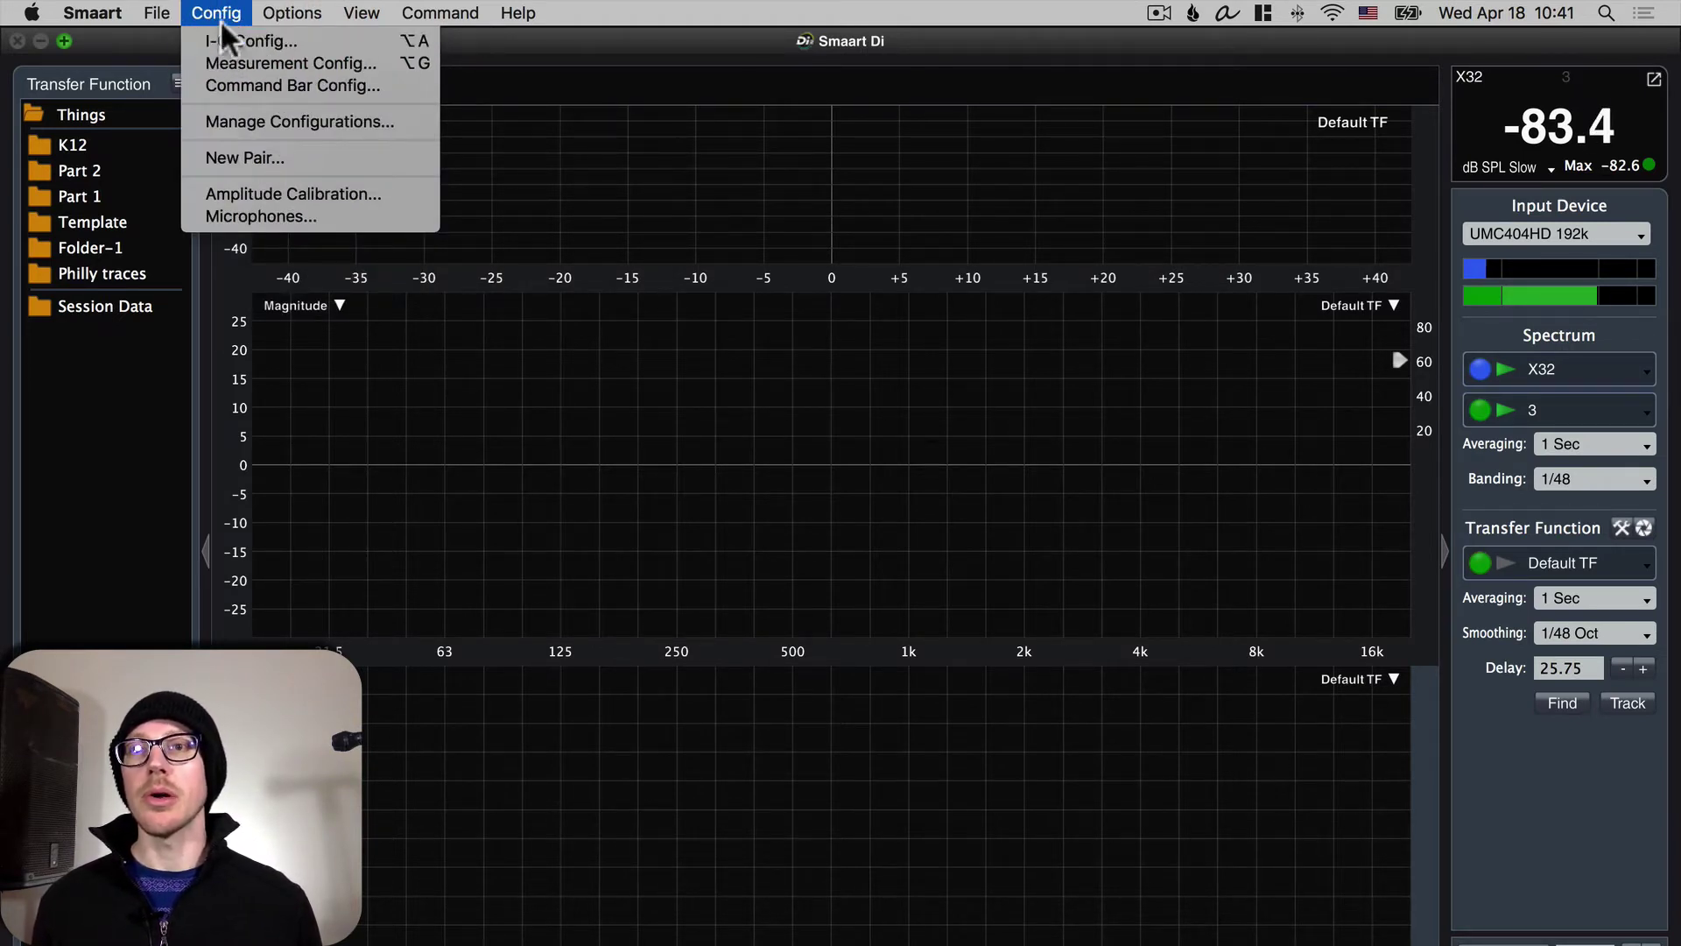
left_click(221, 12)
key("alt+a")
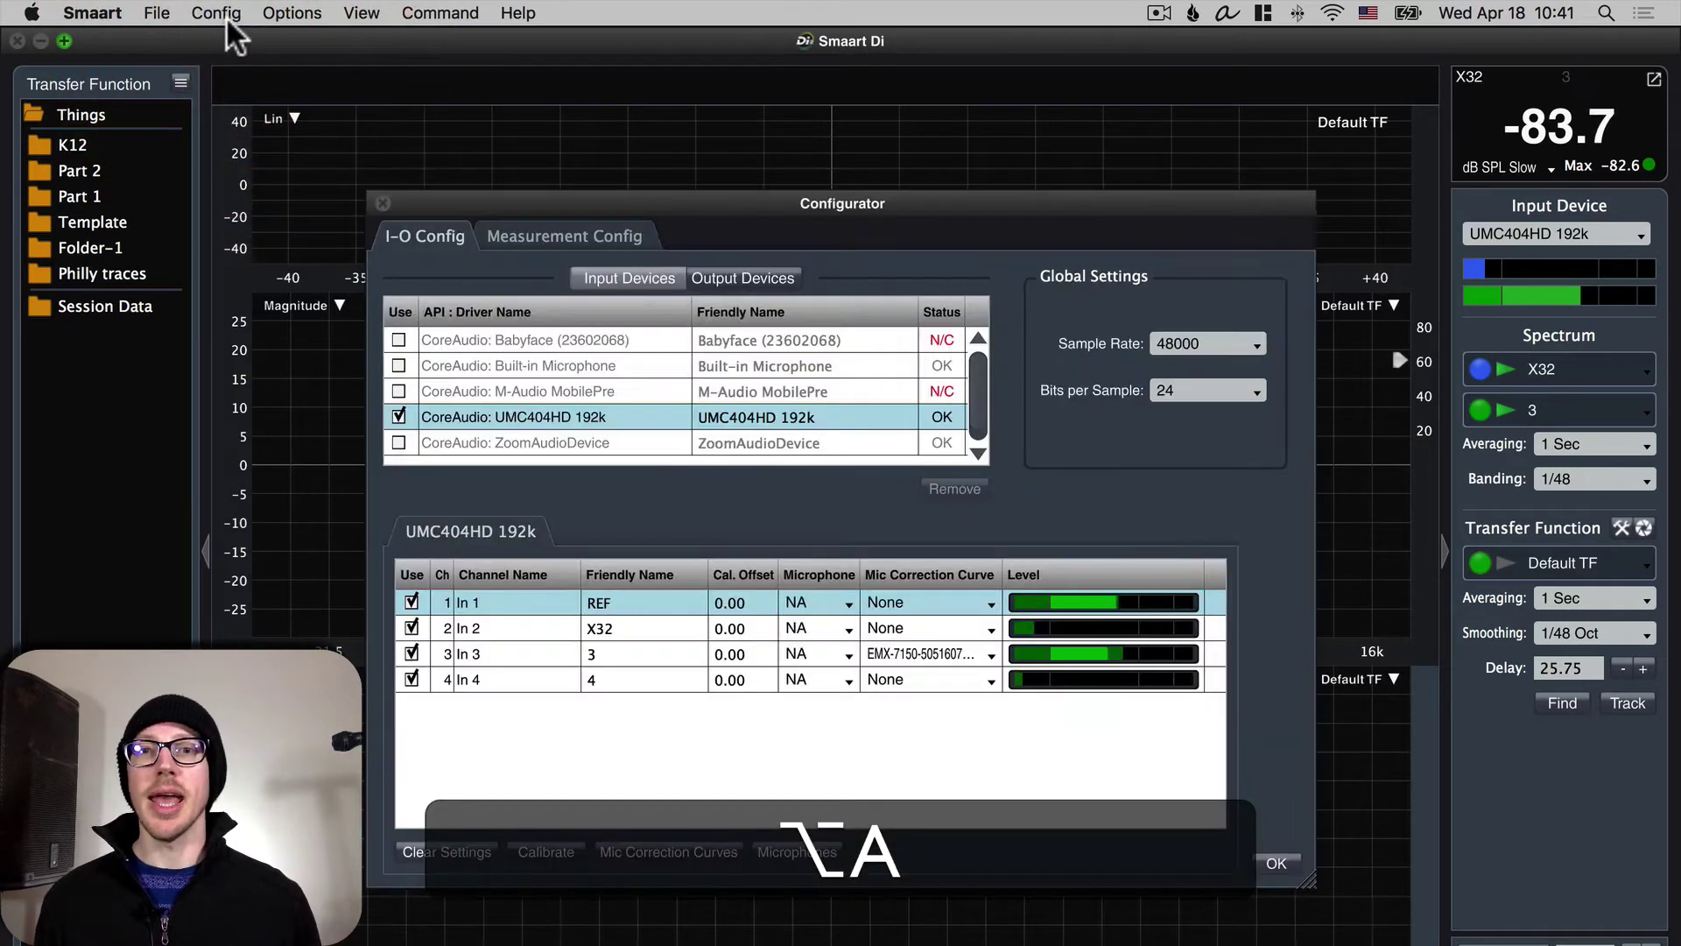
Try M-Audio MobilePre, dismiss its sampling-rate warning, and enable only UMC404HD 192k as input.
left_click(742, 278)
left_click(628, 276)
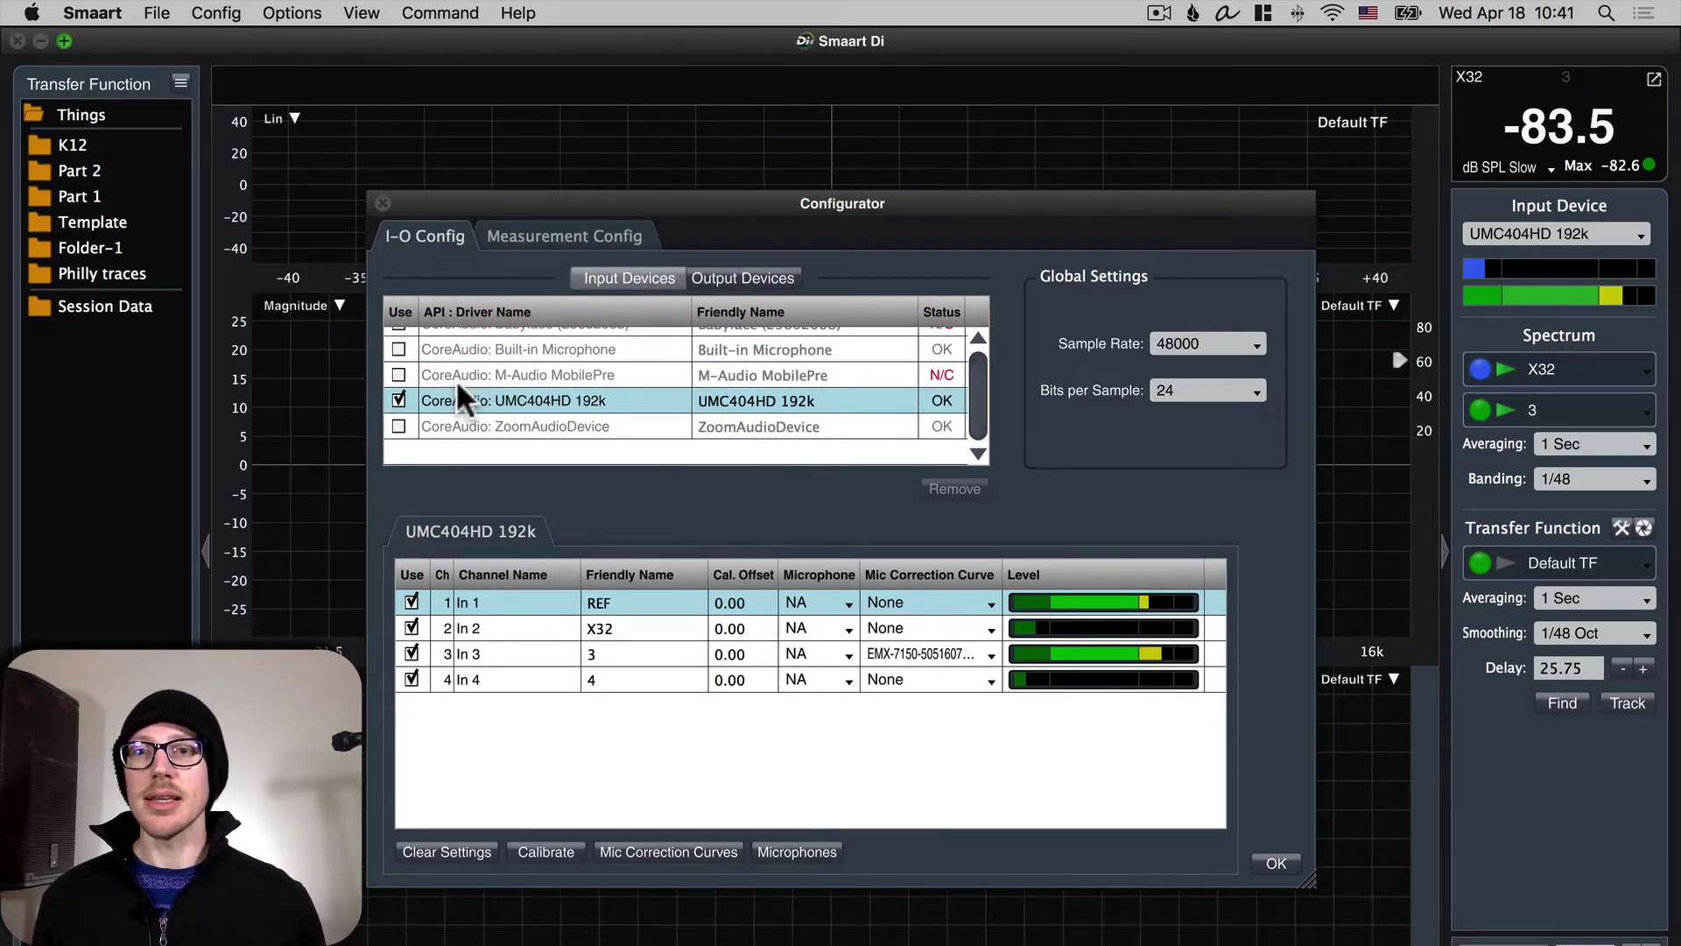
left_click(398, 390)
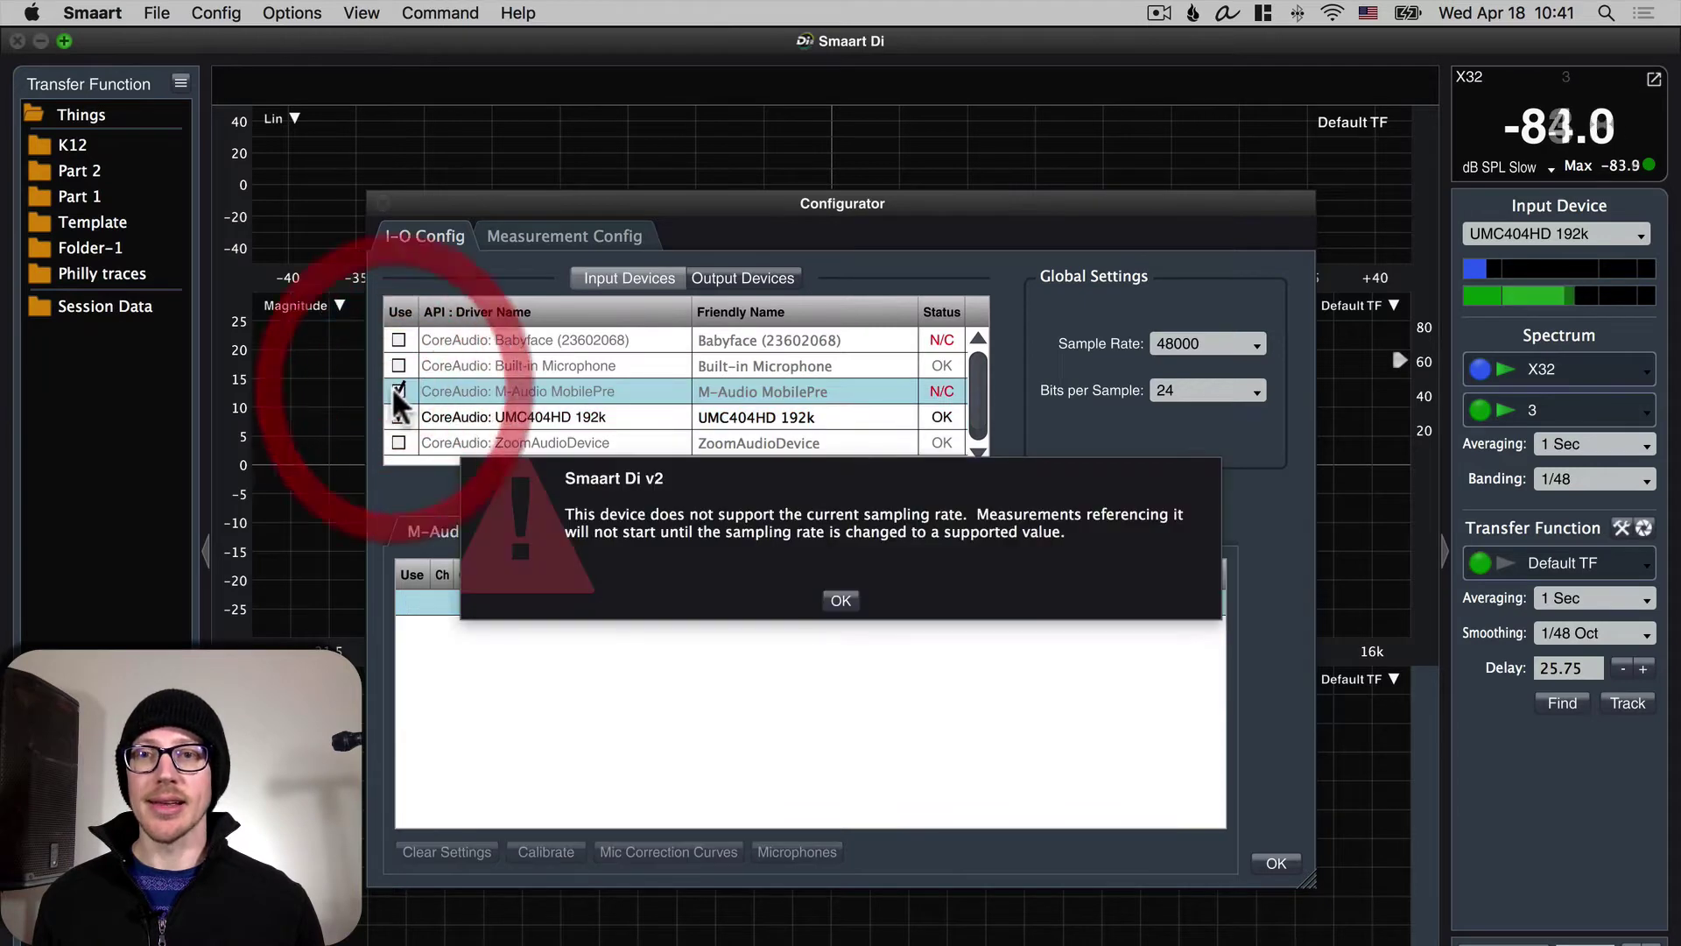
left_click(843, 600)
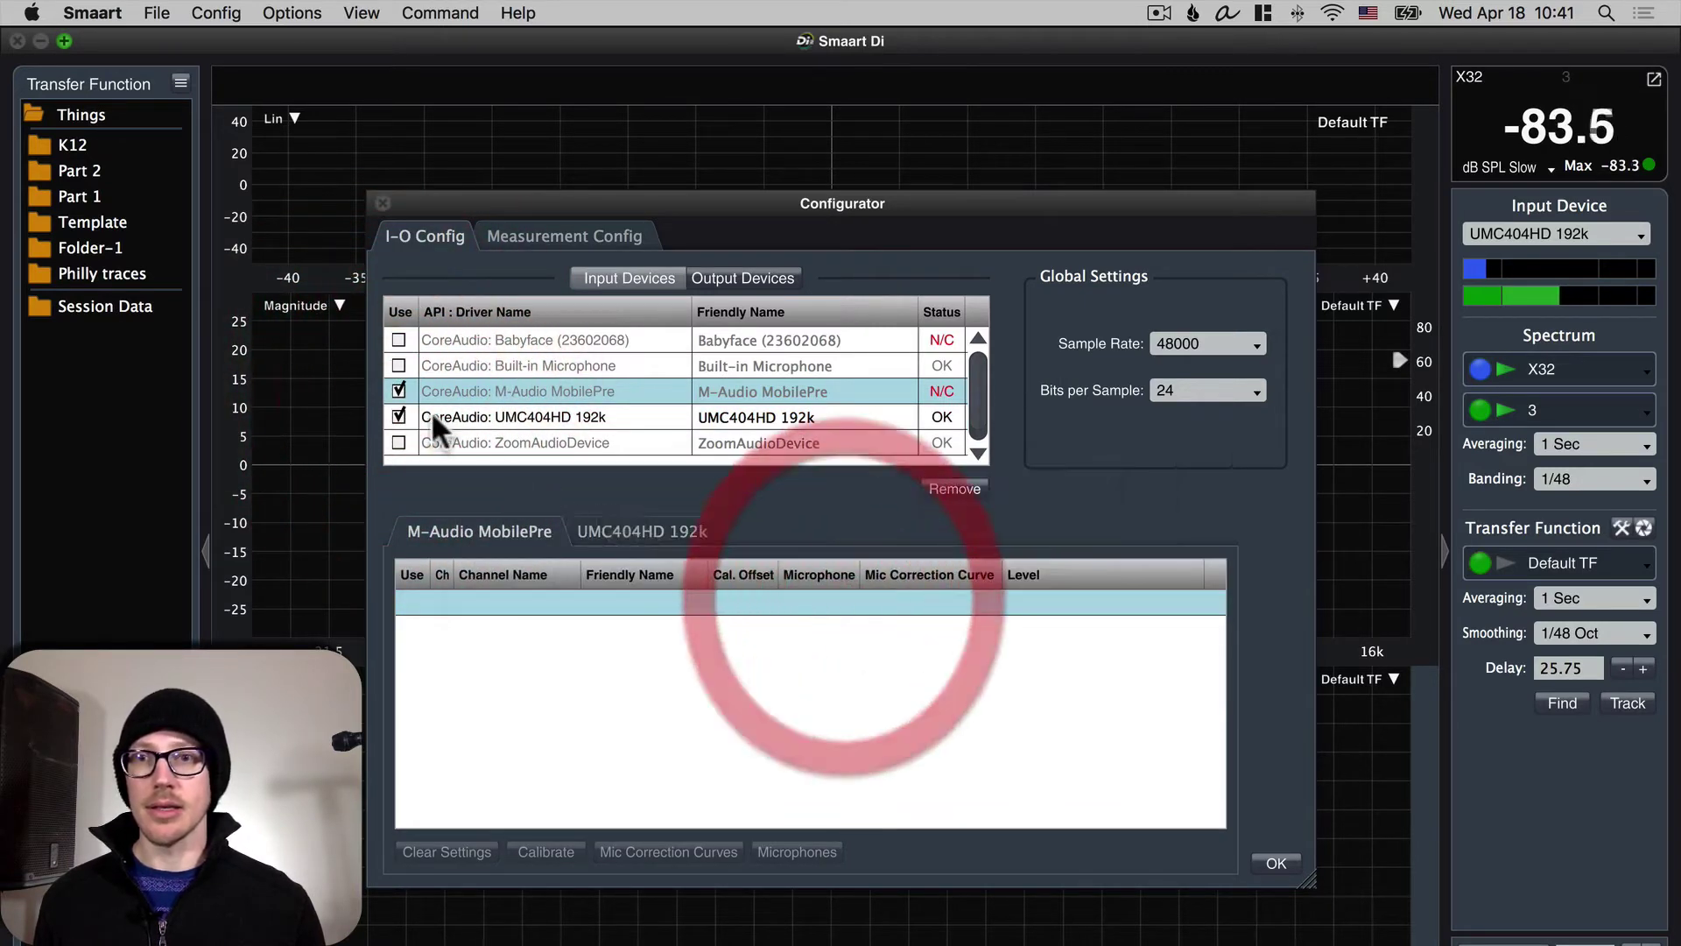
left_click(399, 391)
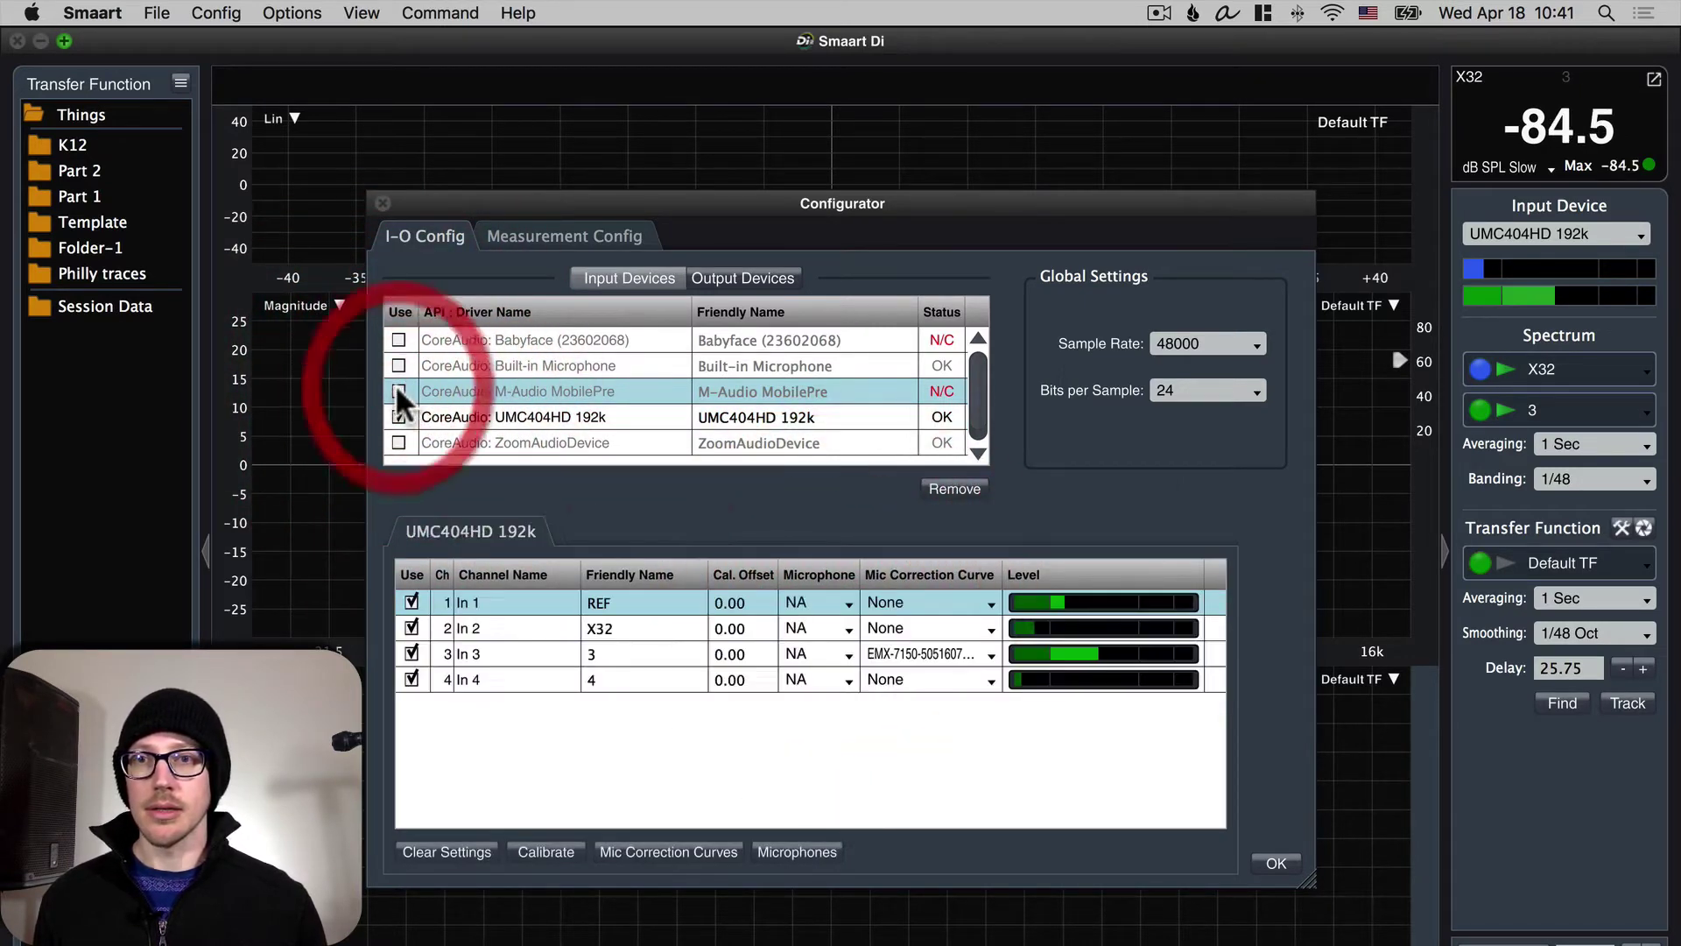
left_click(495, 412)
scroll(535, 395, "down", 1)
scroll(534, 391, "up", 1)
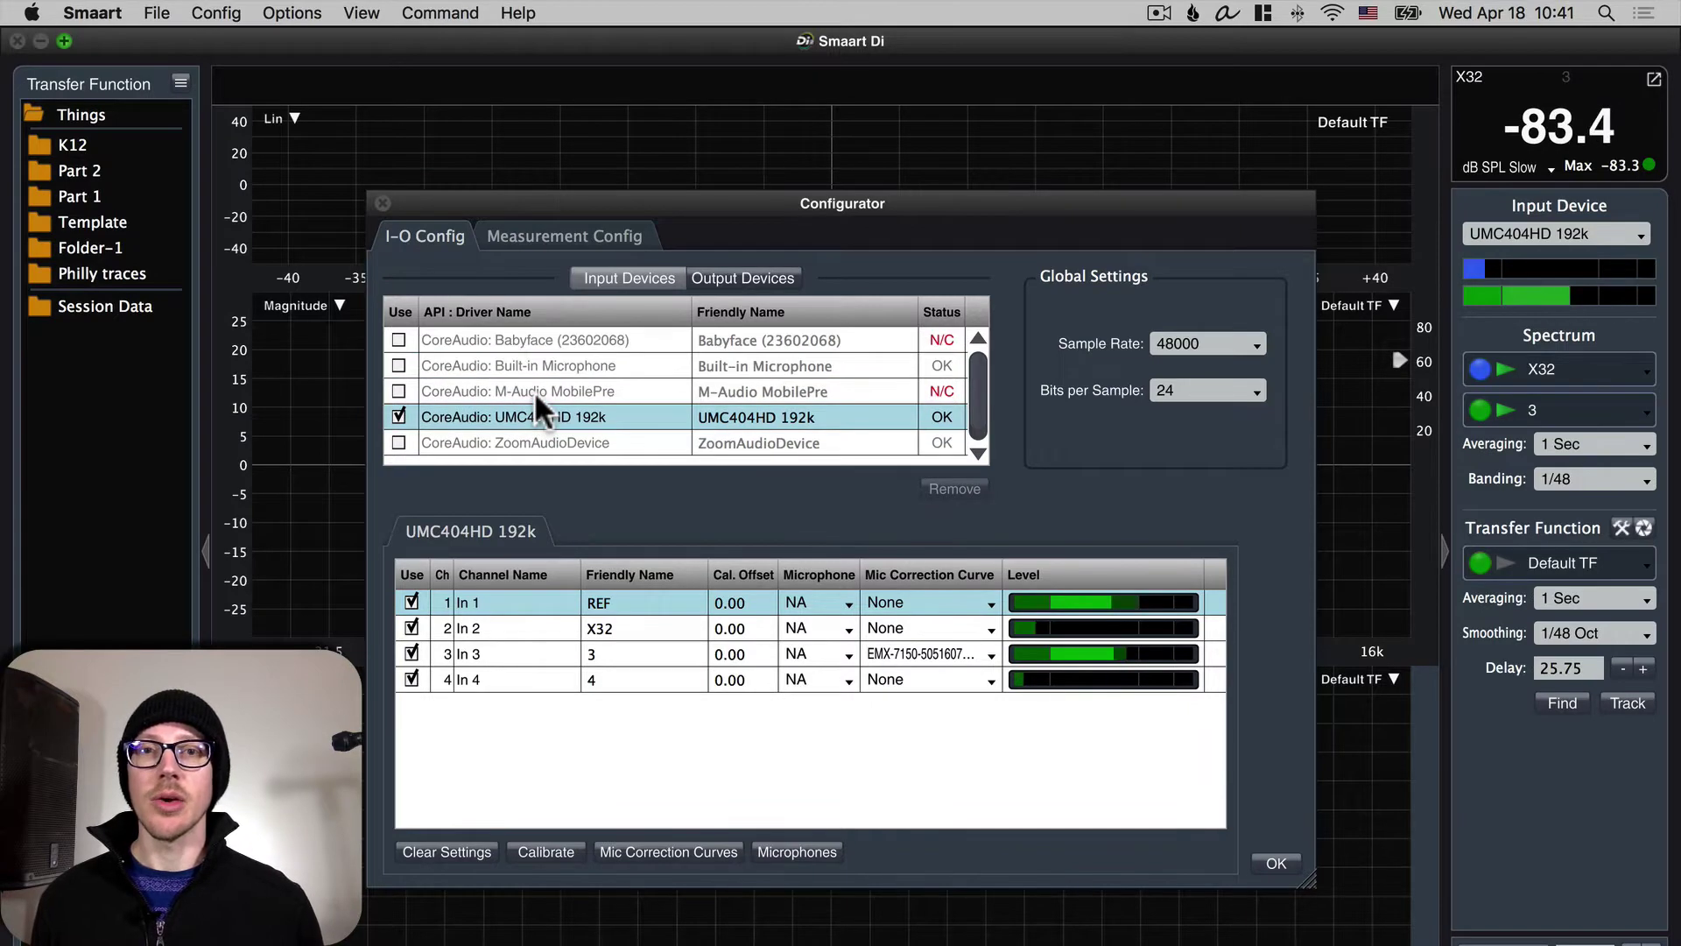
scroll(534, 390, "down", 1)
scroll(534, 390, "up", 1)
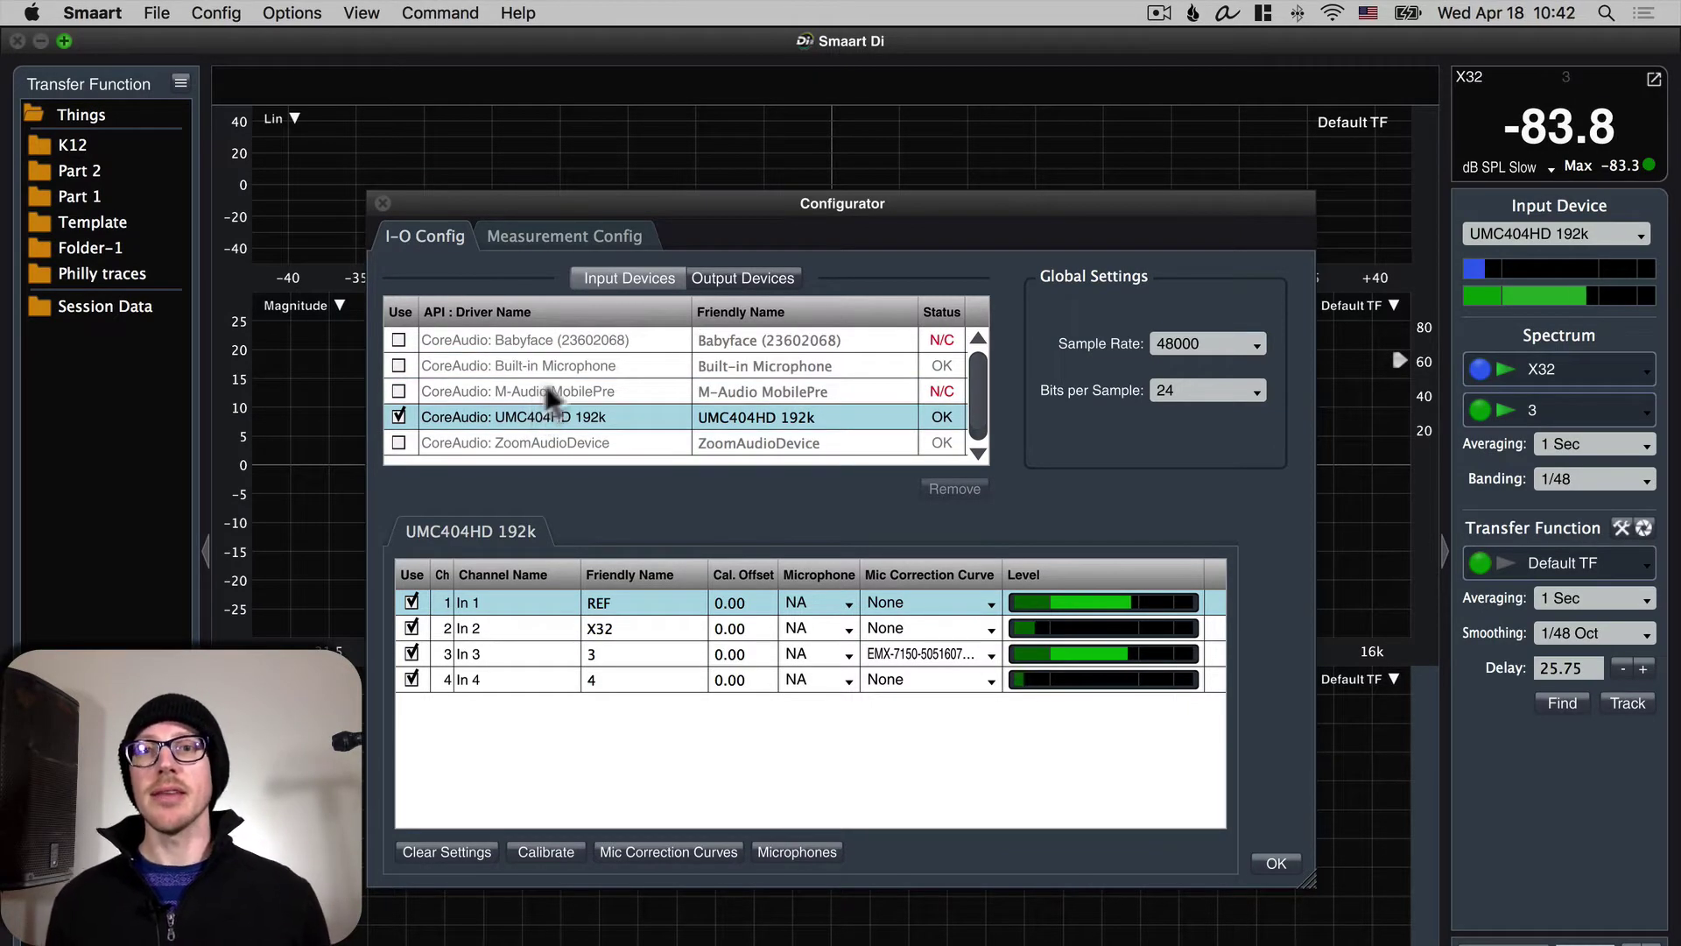
Glance at the output devices, then try a test name 'Hello' on In 1 and abandon it.
left_click(749, 276)
left_click(619, 270)
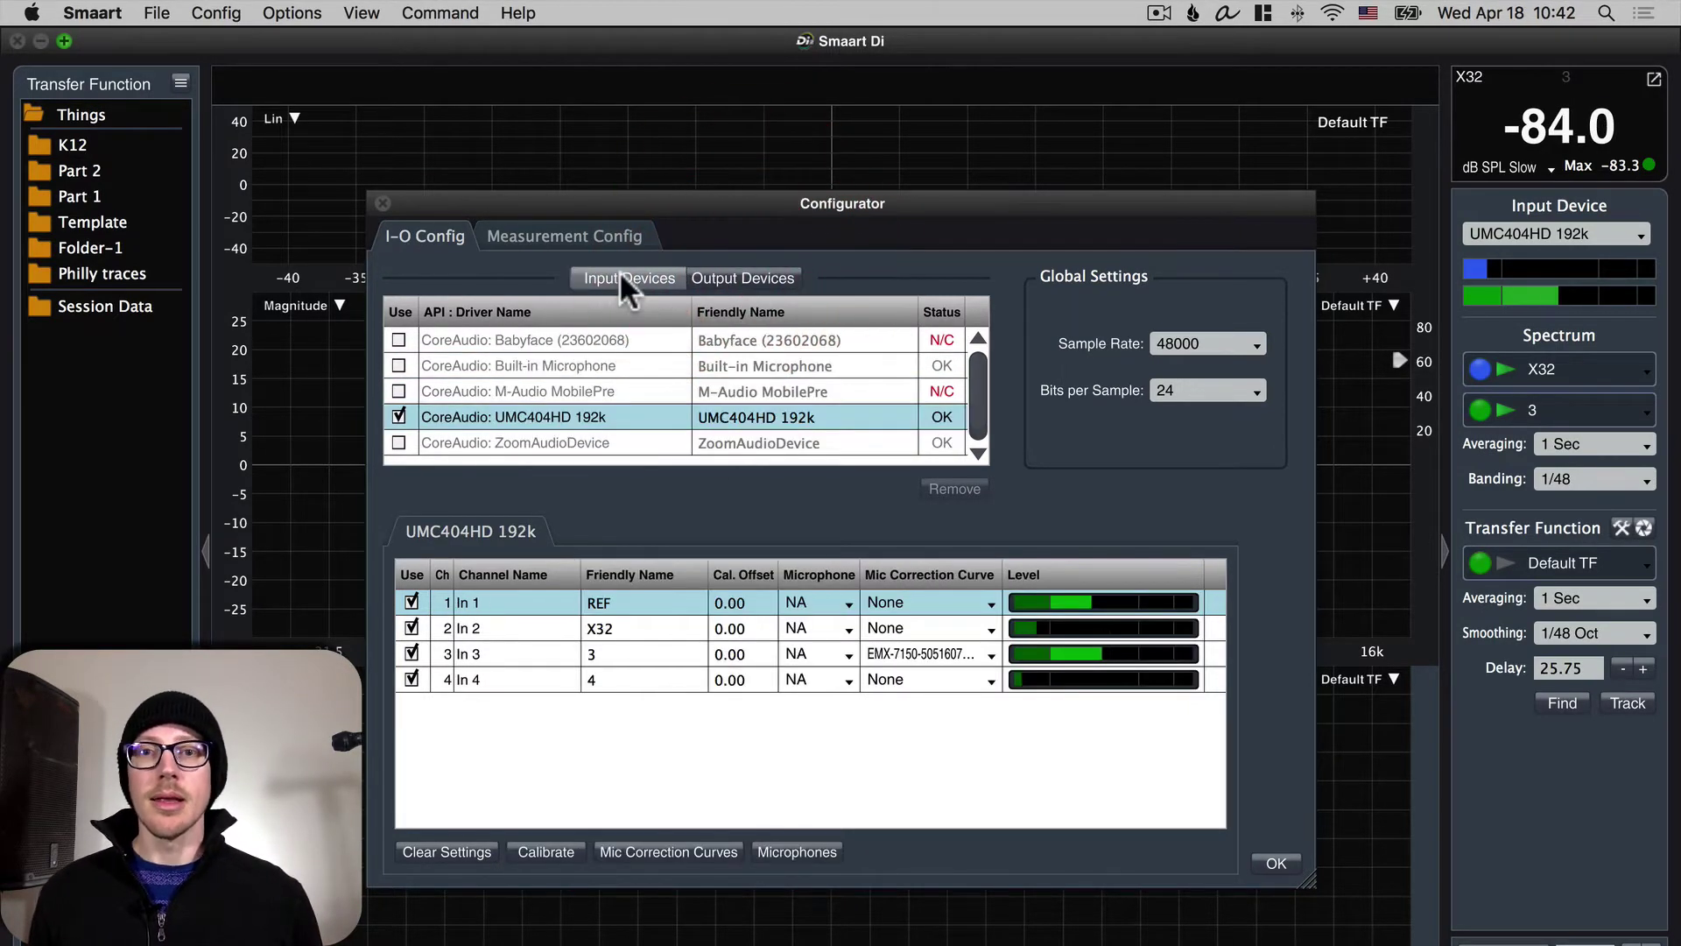
double_click(635, 603)
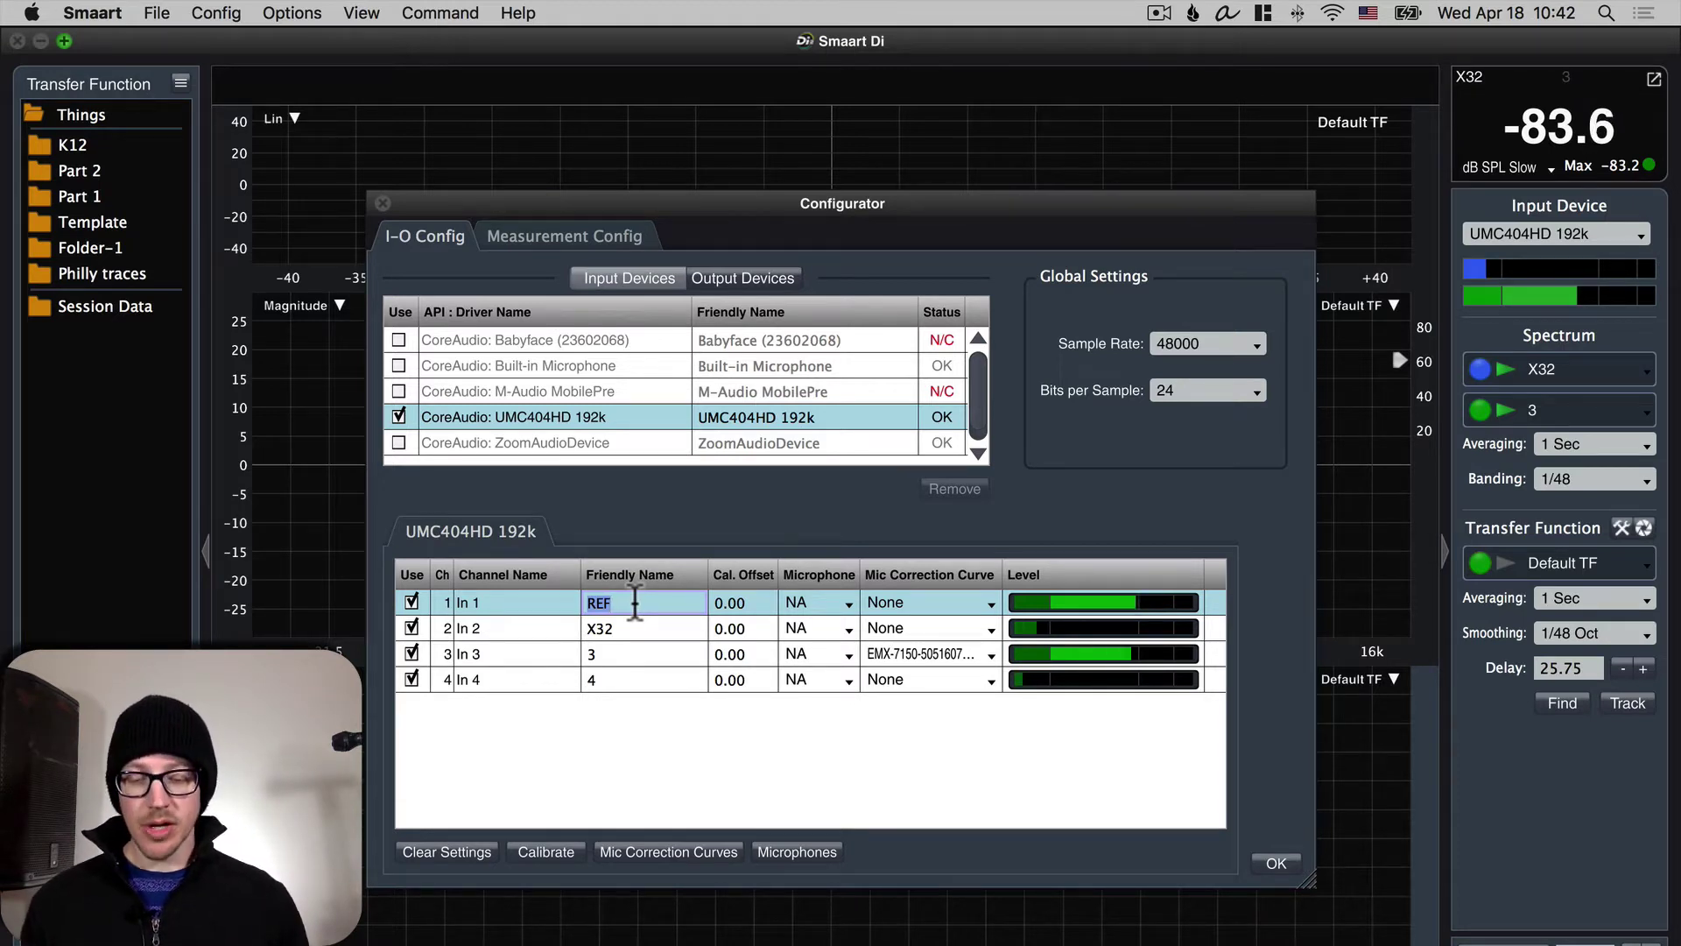
type("Hello")
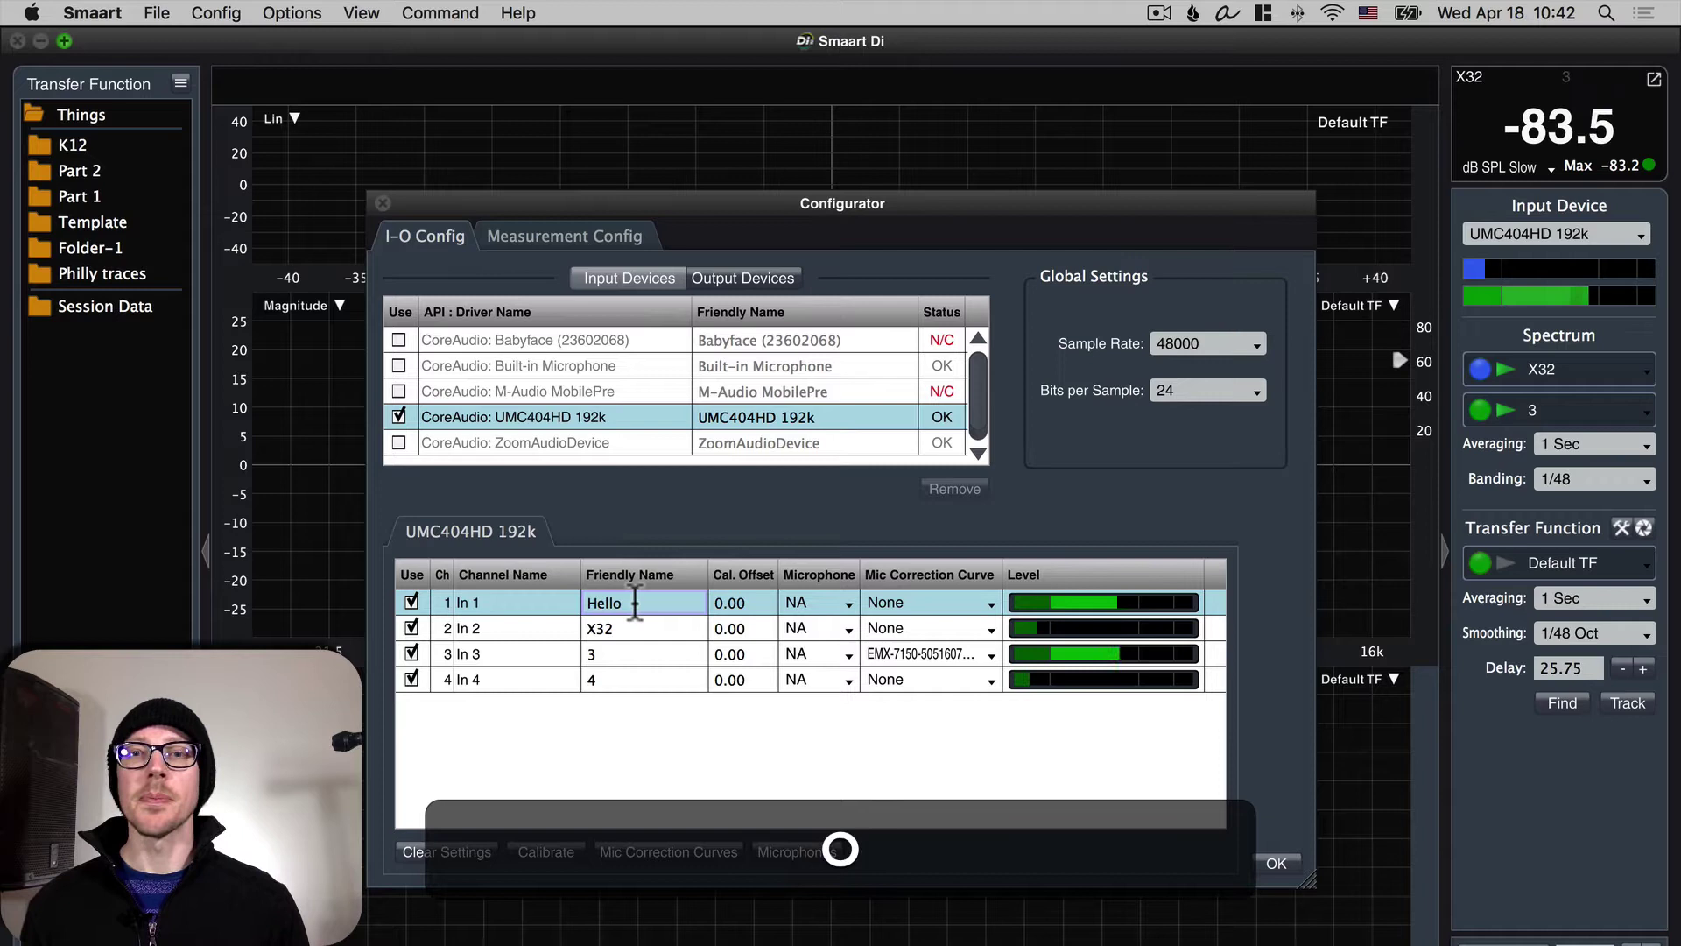
key("Tab")
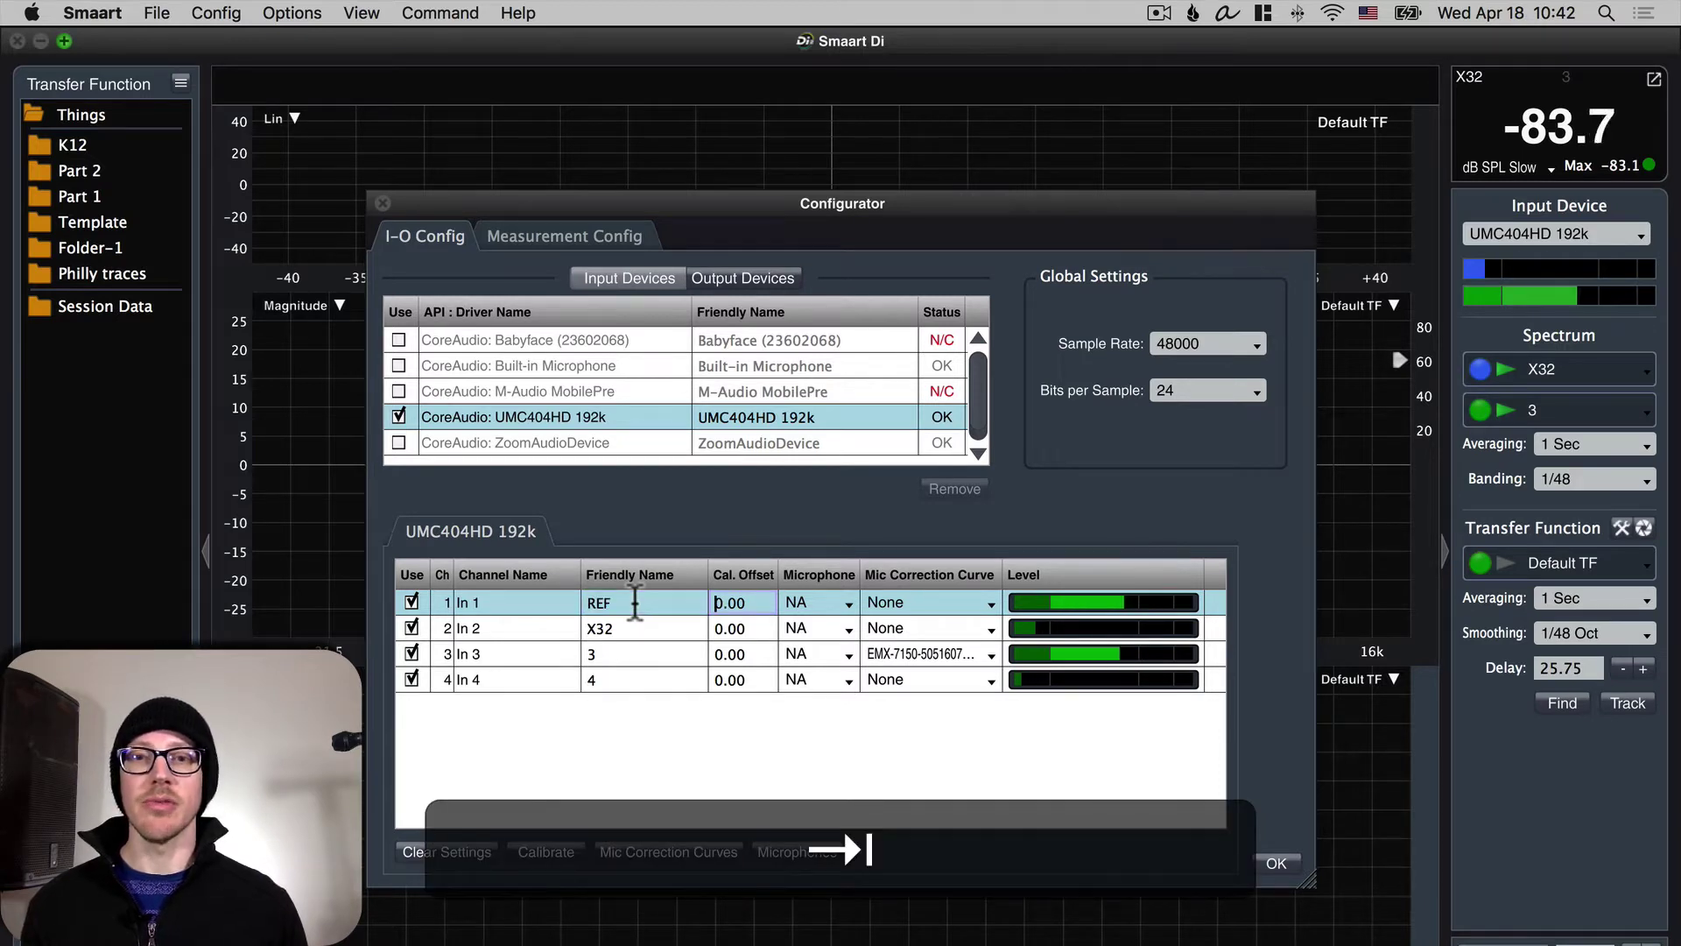
Give In 1–In 4 the friendly names 1, REF, 7150 and MB3000L.
left_click(635, 602)
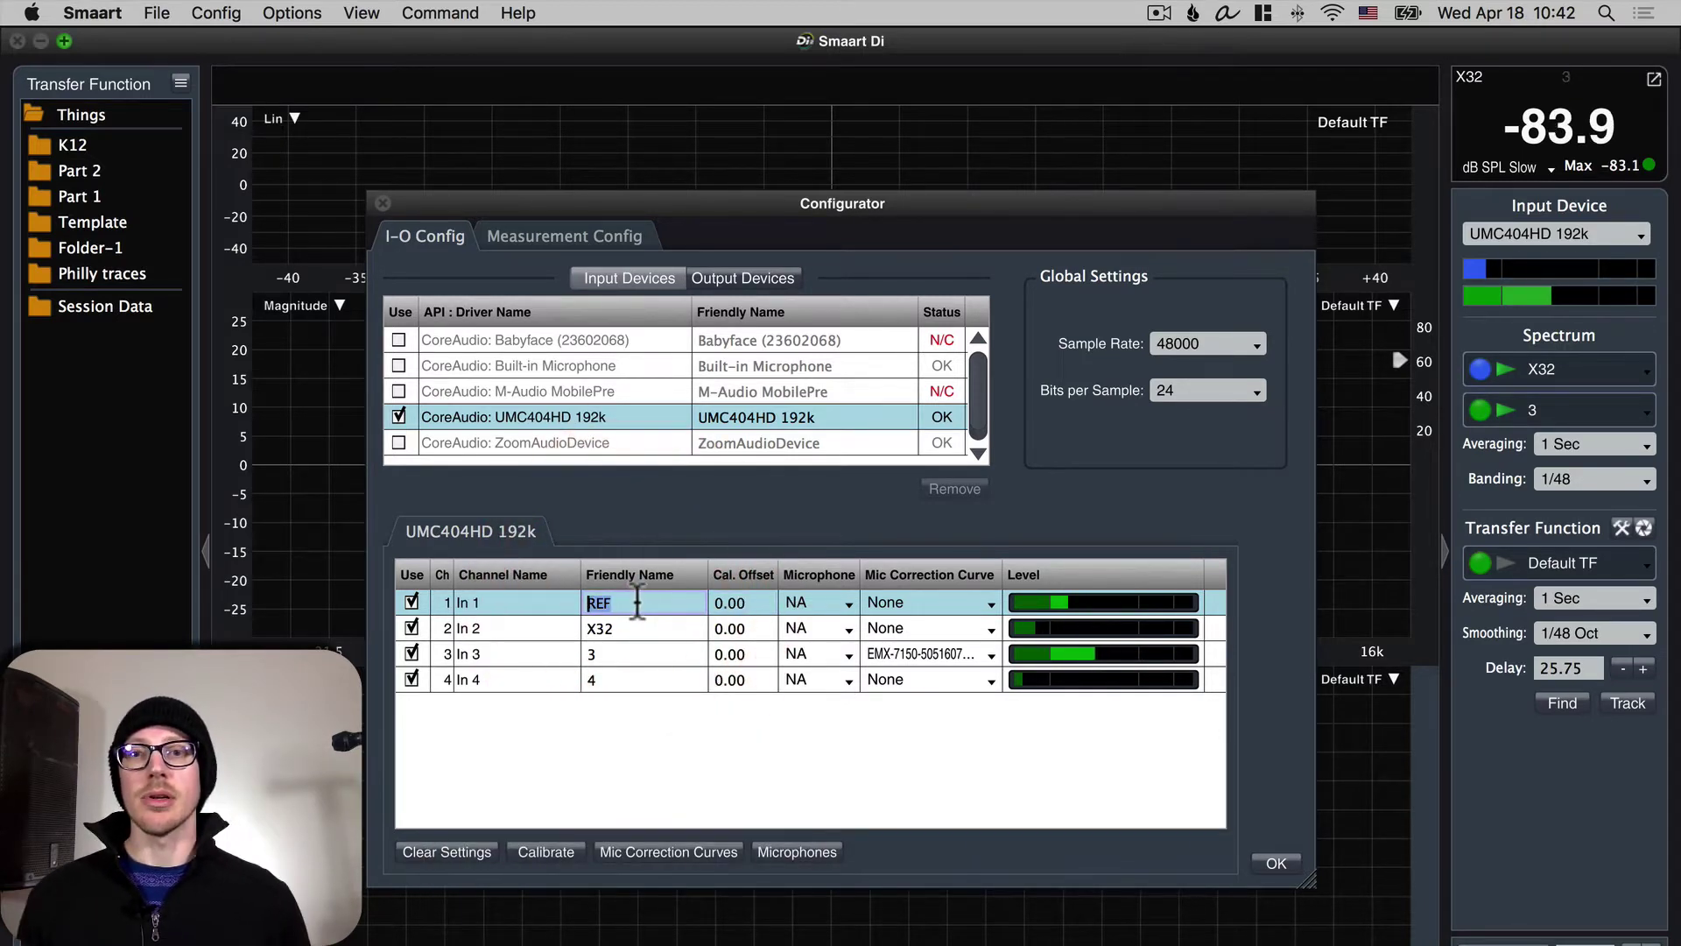
type("1")
key("Return")
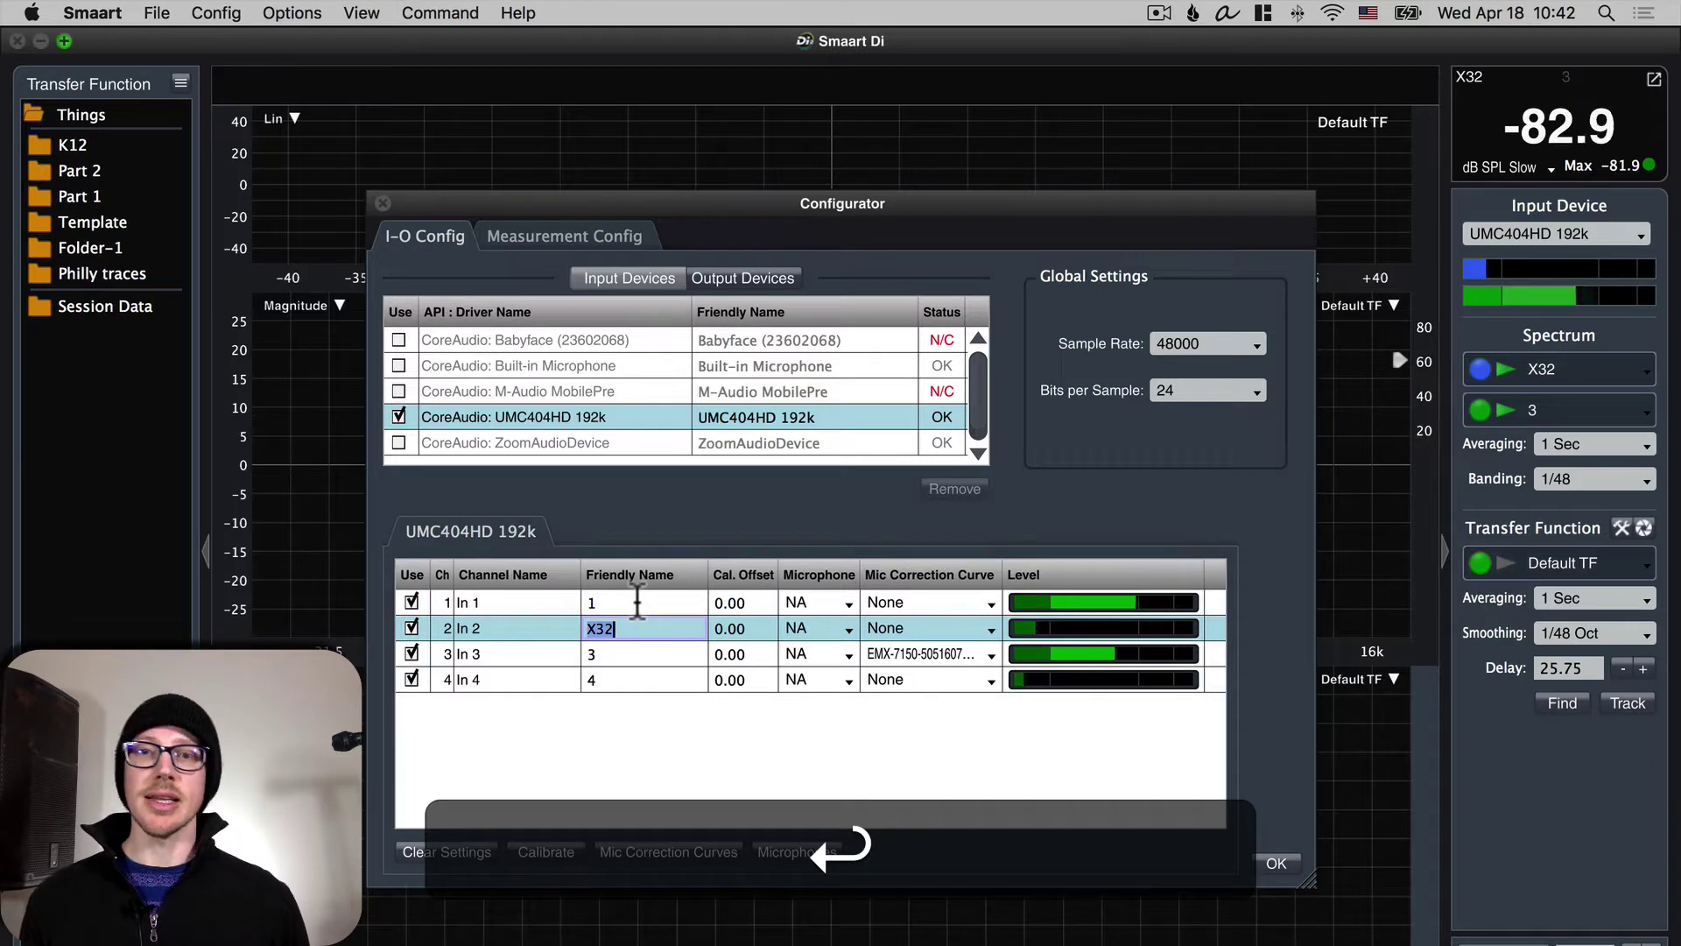
type("REF")
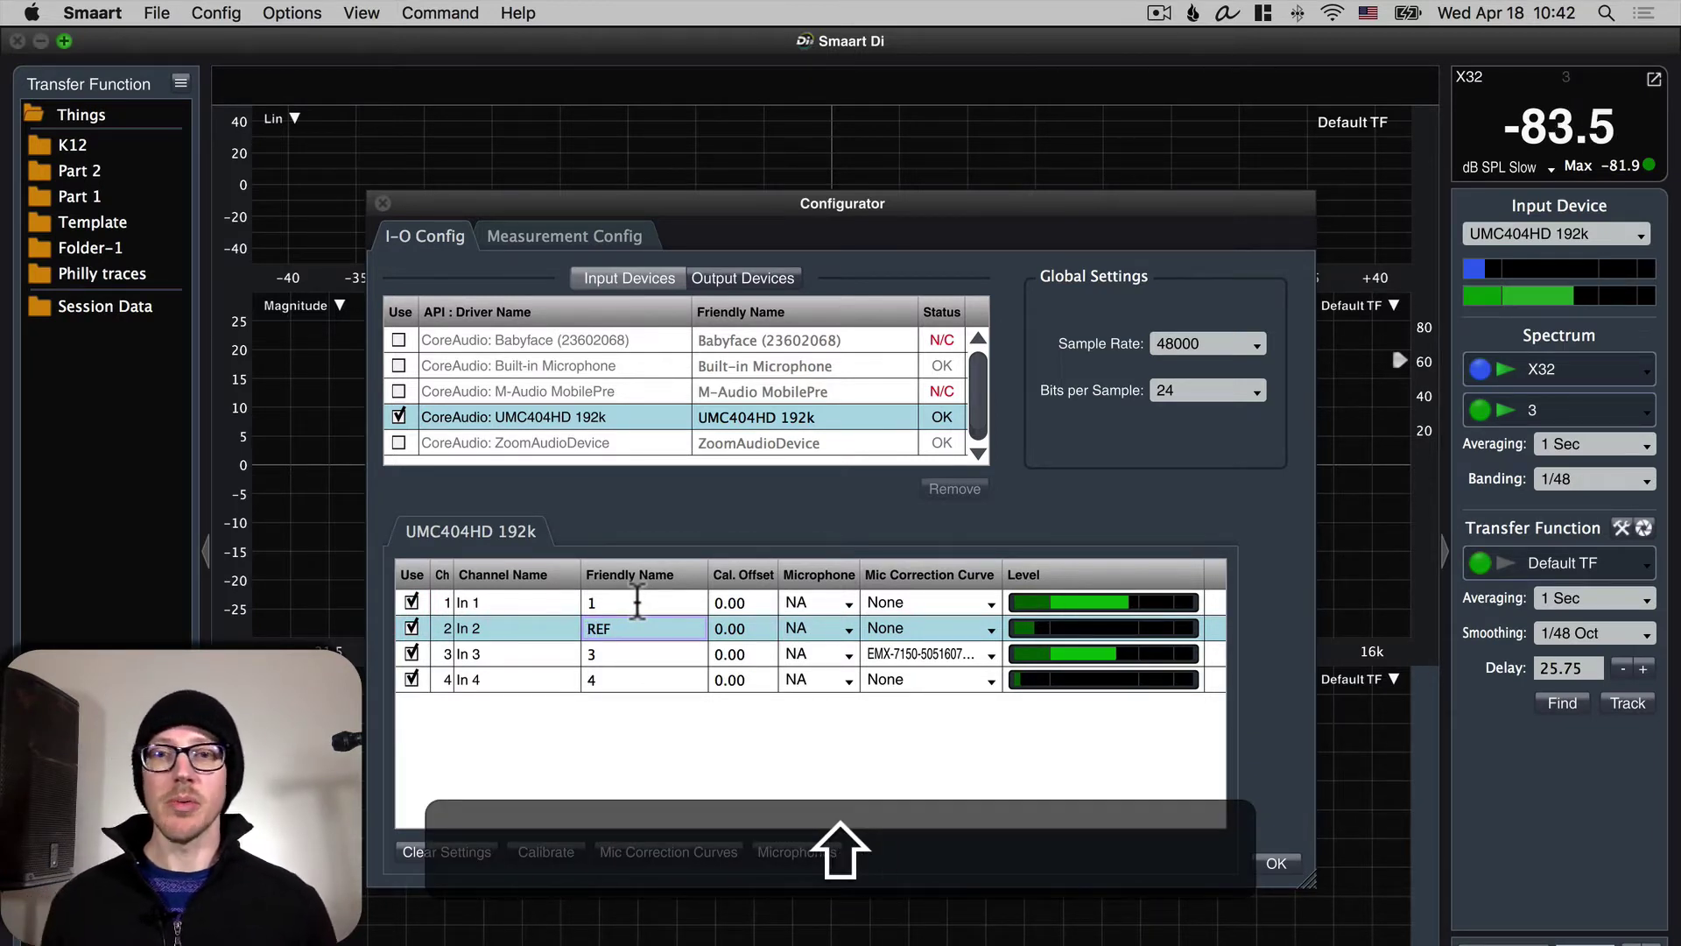
key("Return")
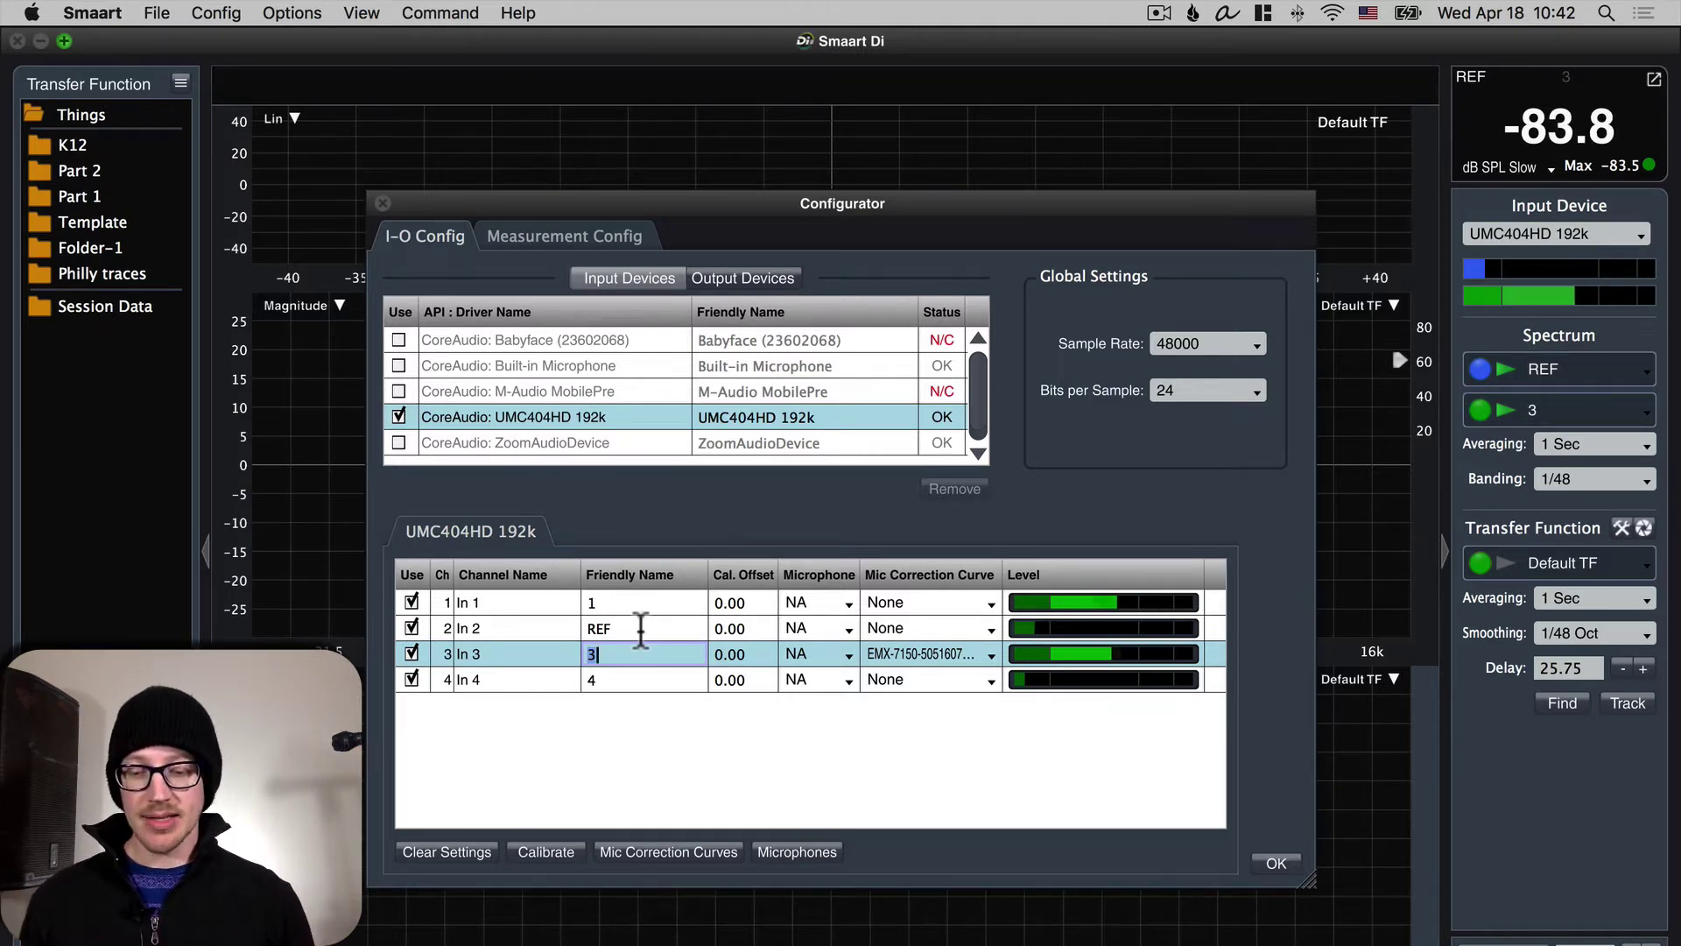
type("7150")
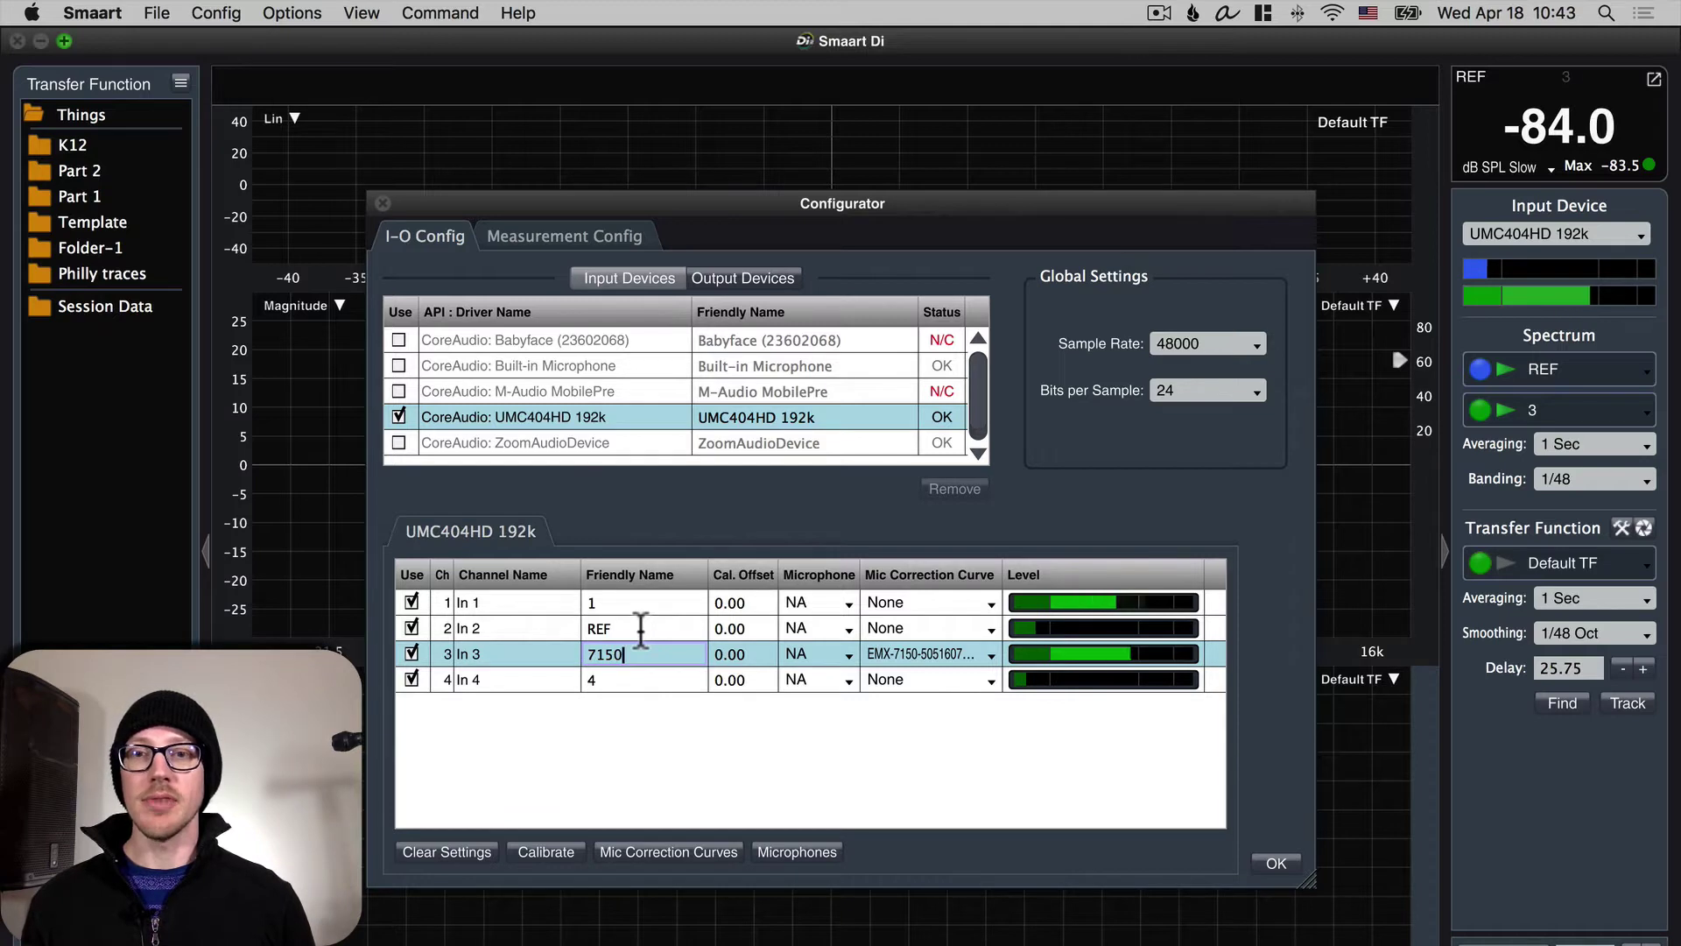
key("Return")
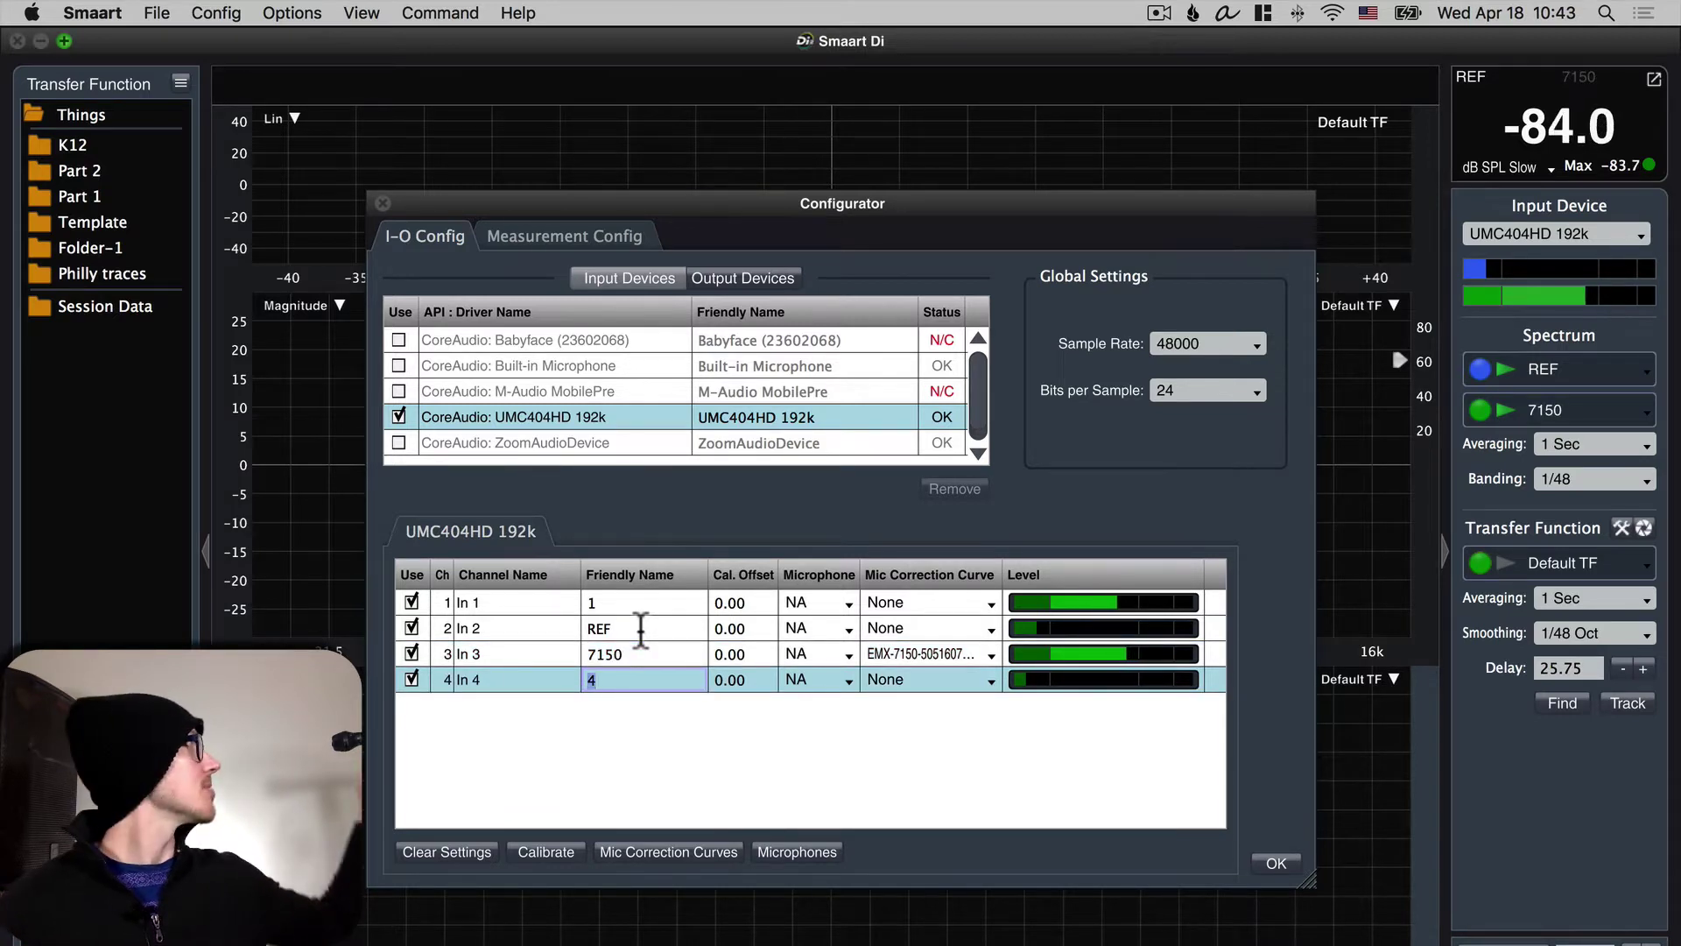
type("MB3000L")
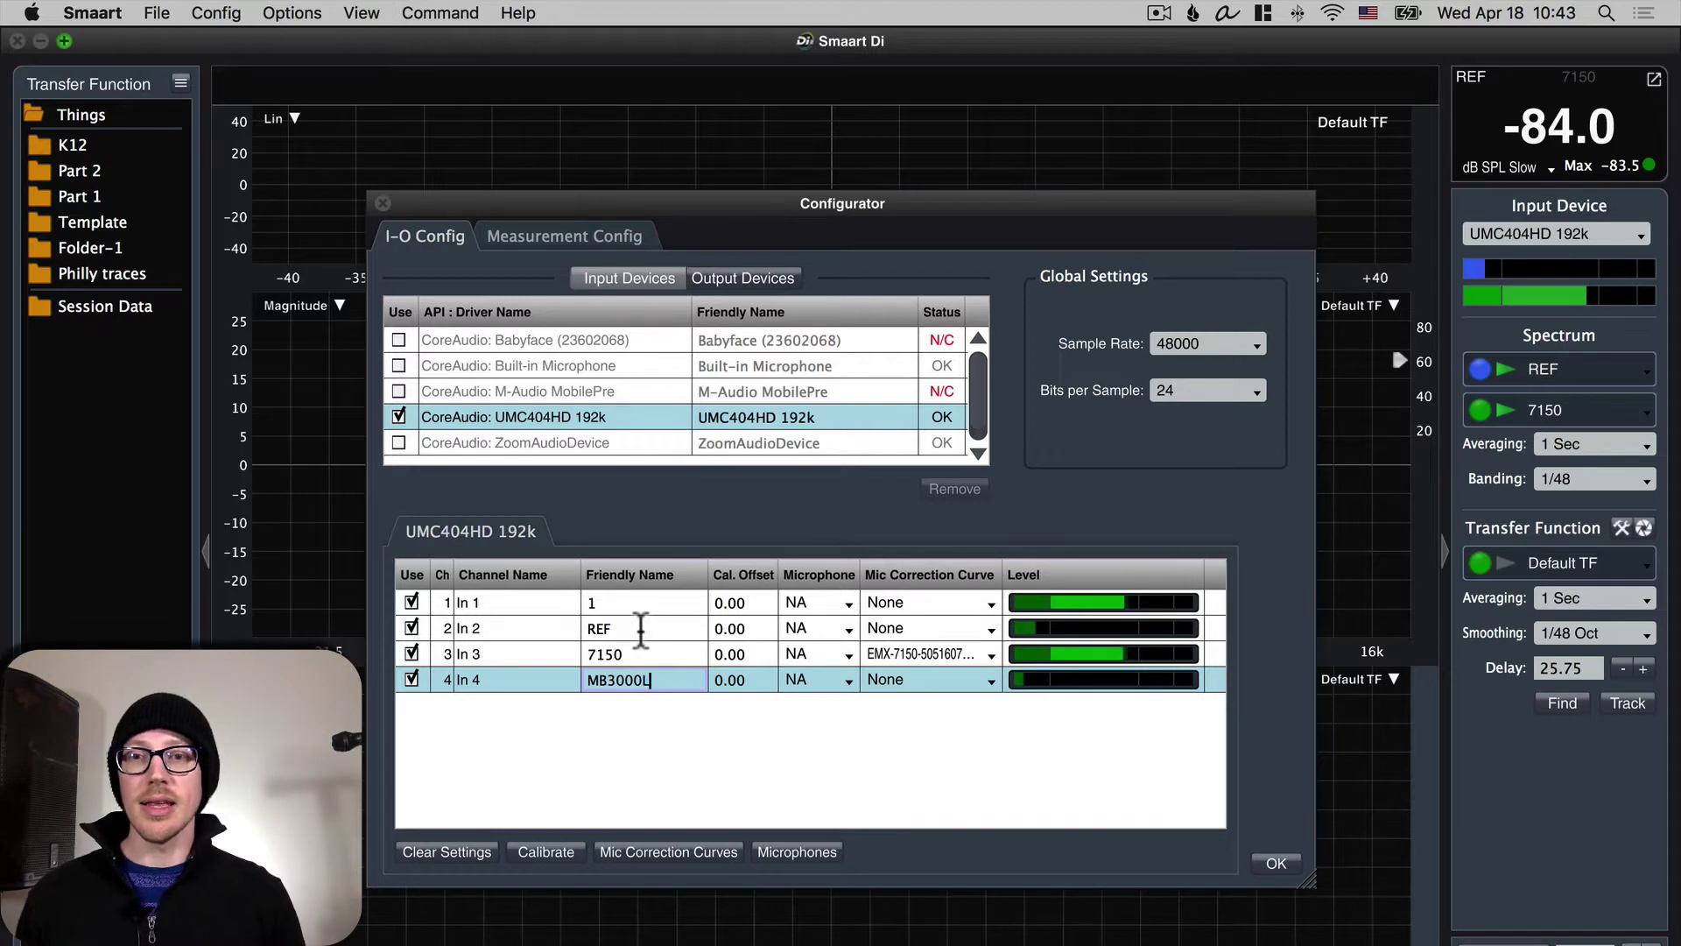
key("Return")
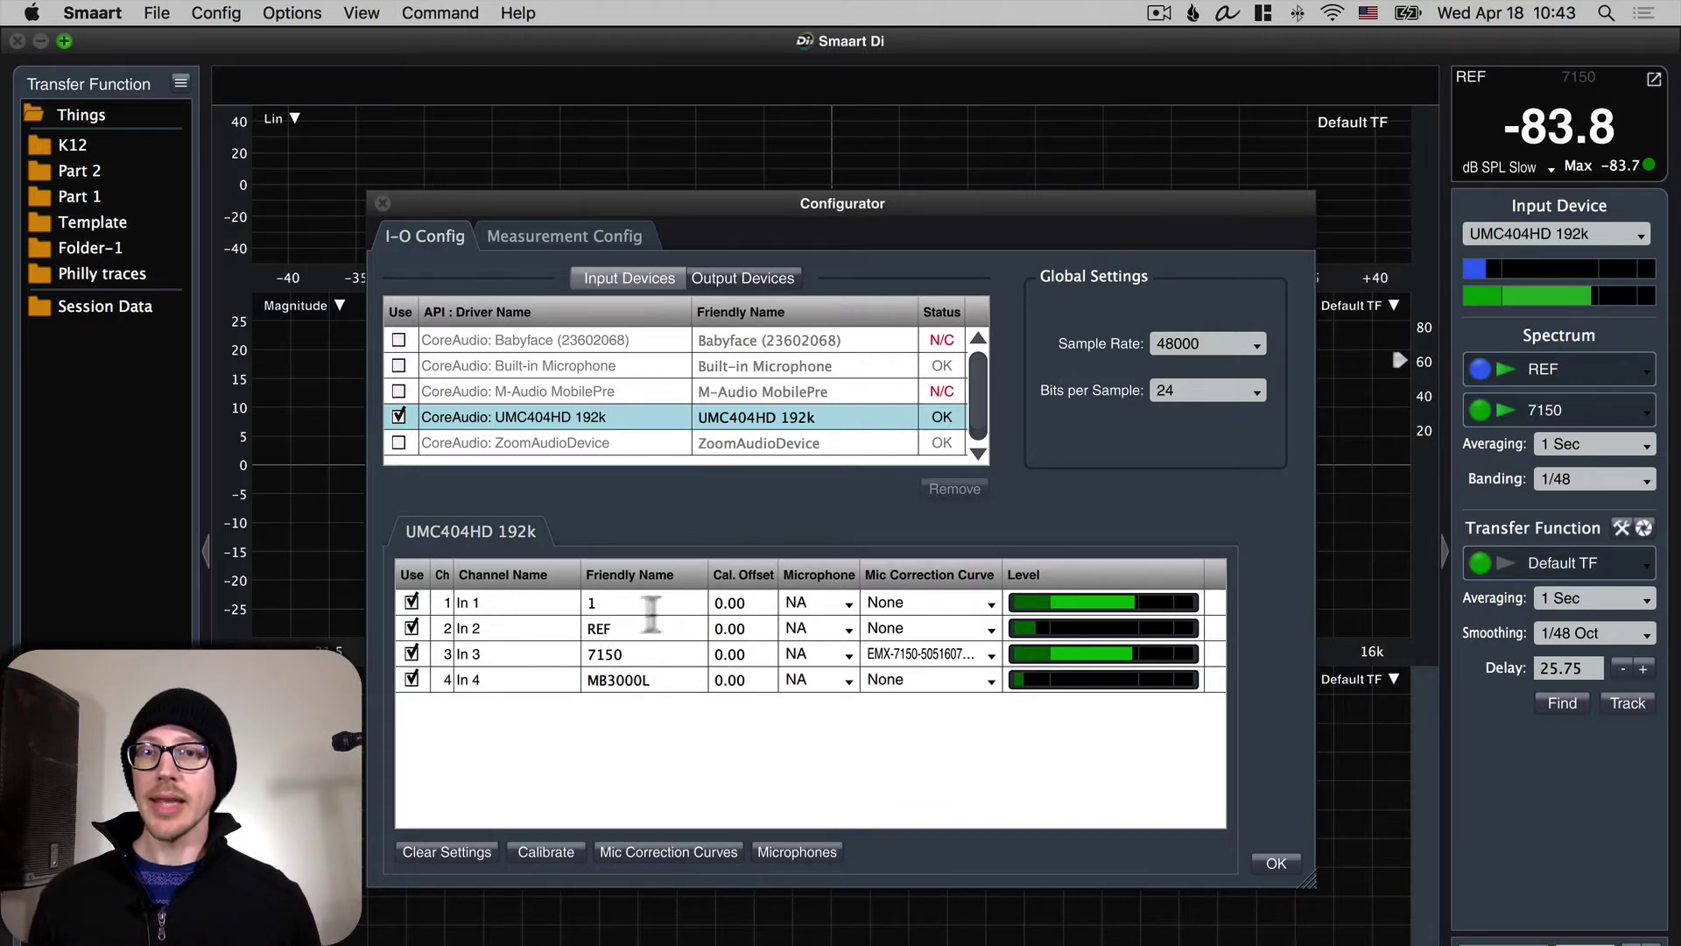
Switch the Configurator to Output Devices, showing UMC404HD 192k with Out 1–4.
left_click(737, 271)
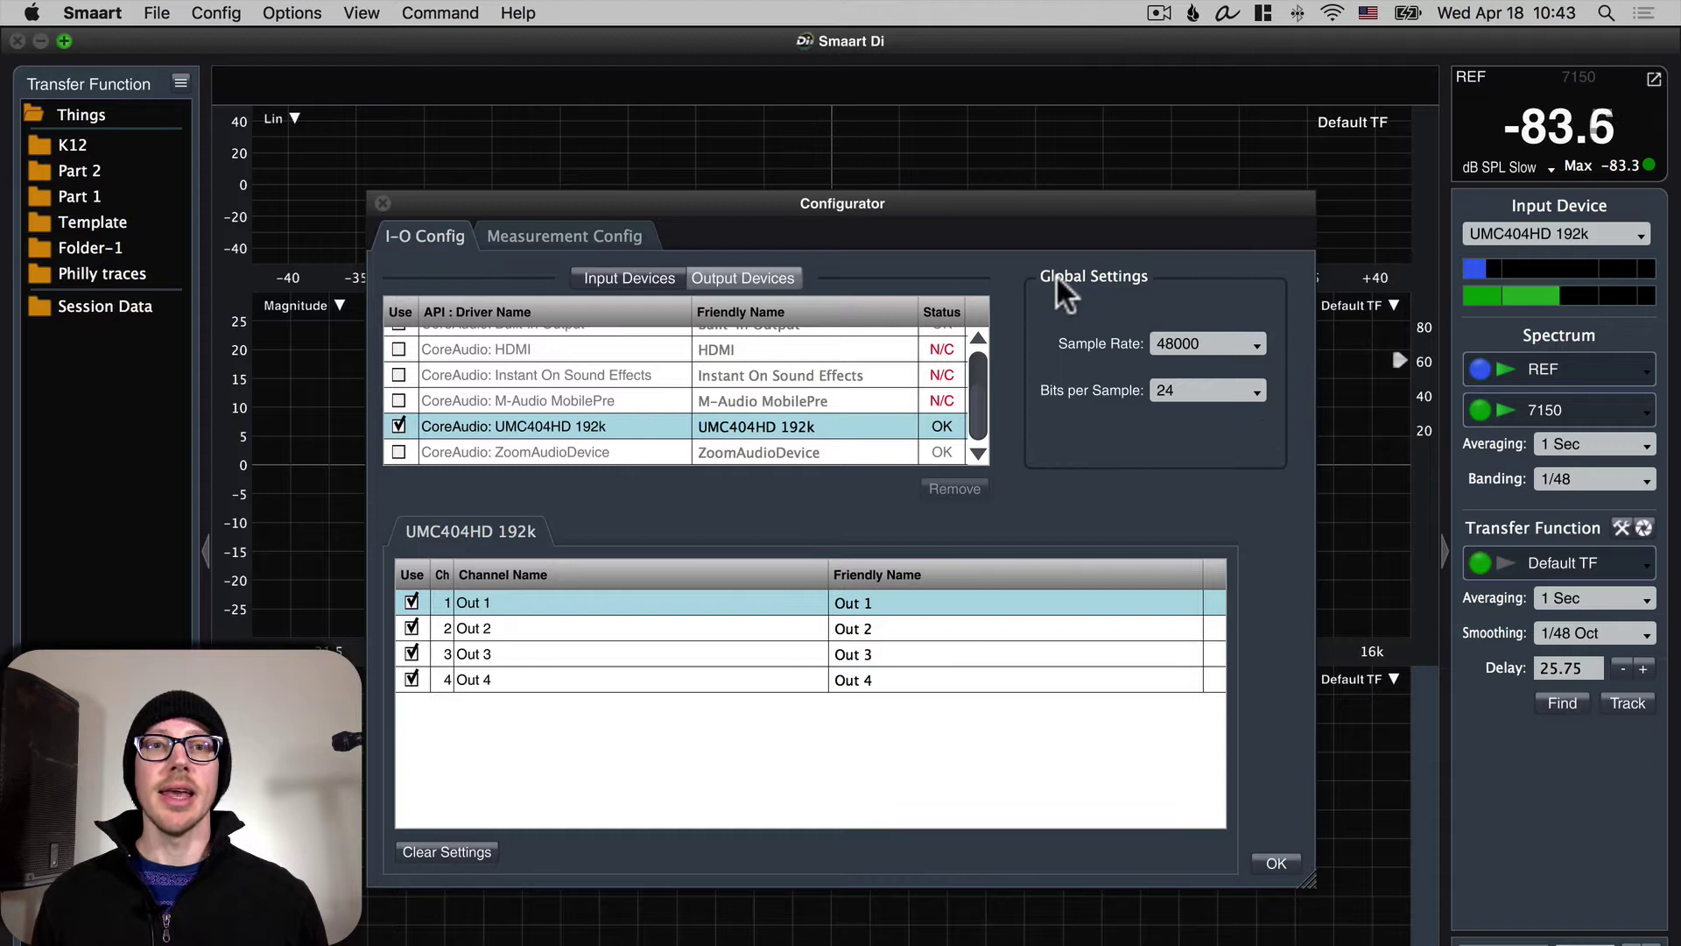
key("shift")
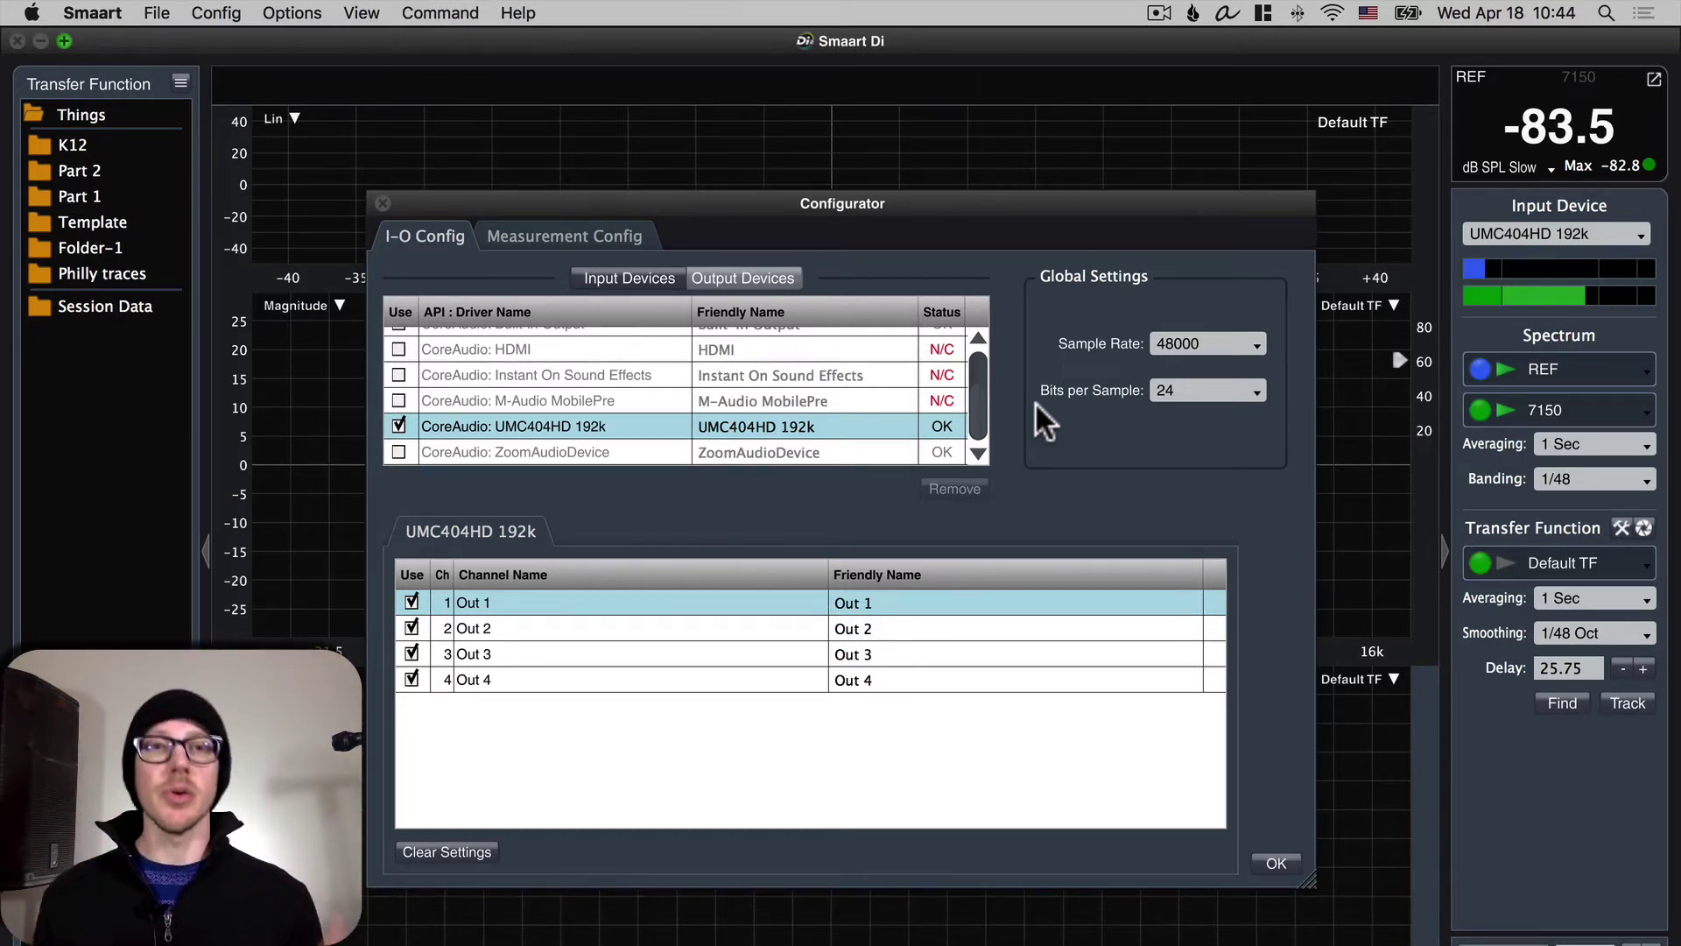
Go to Measurement Config and select the Default TF pair.
left_click(553, 236)
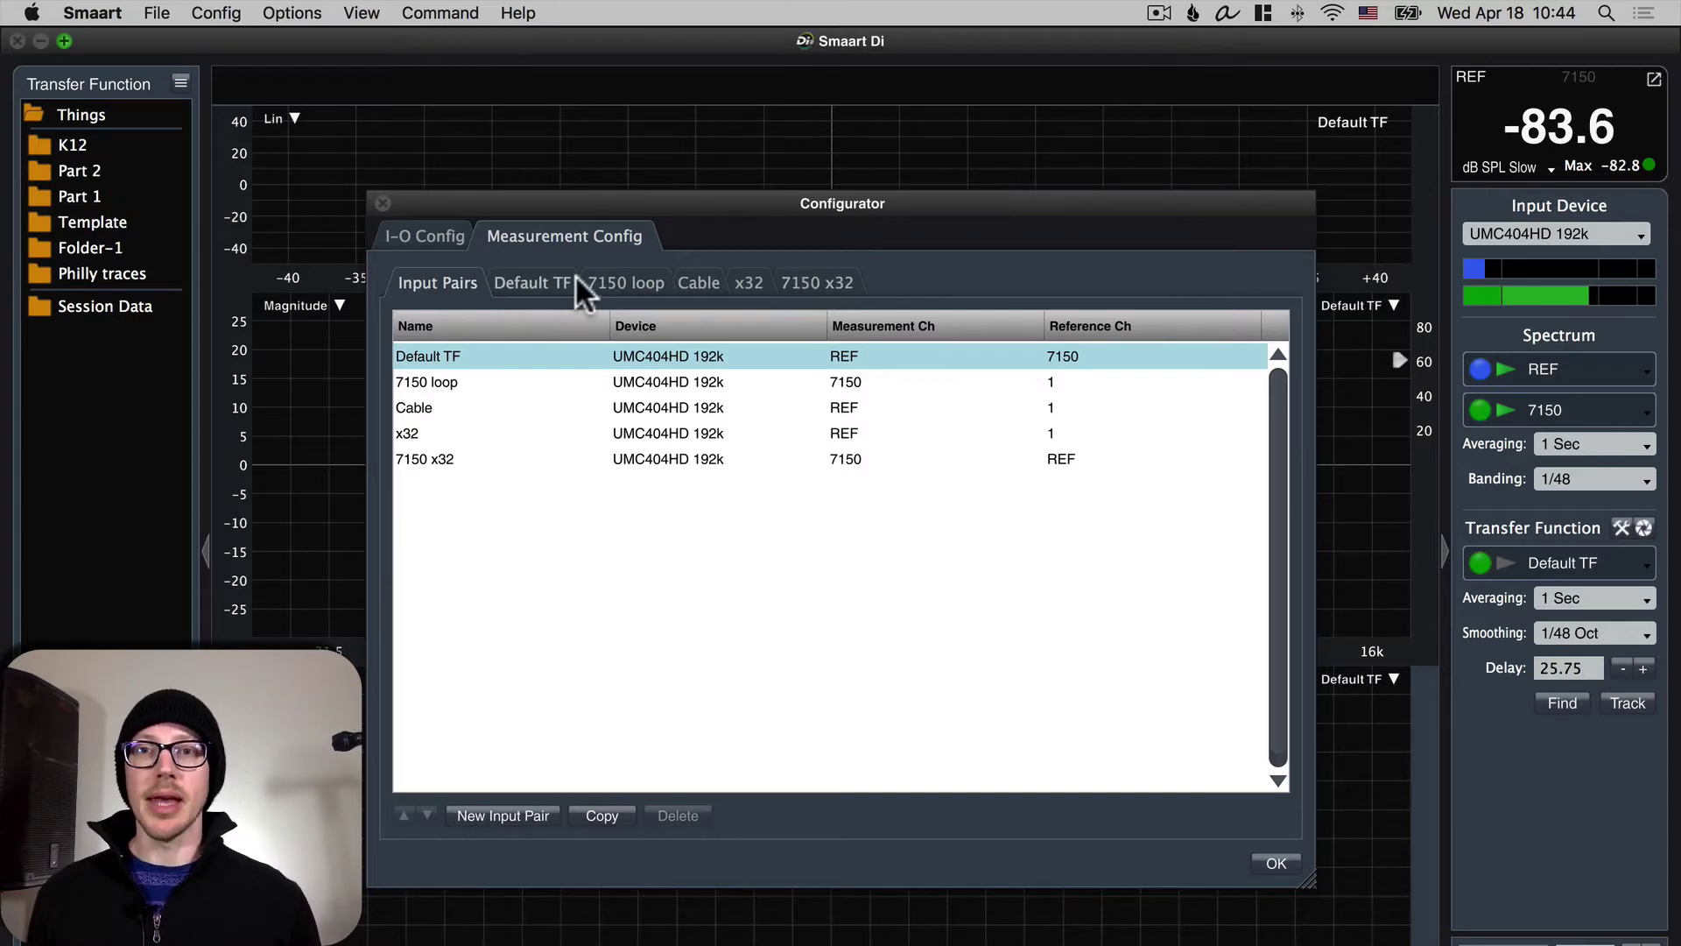
left_click(532, 278)
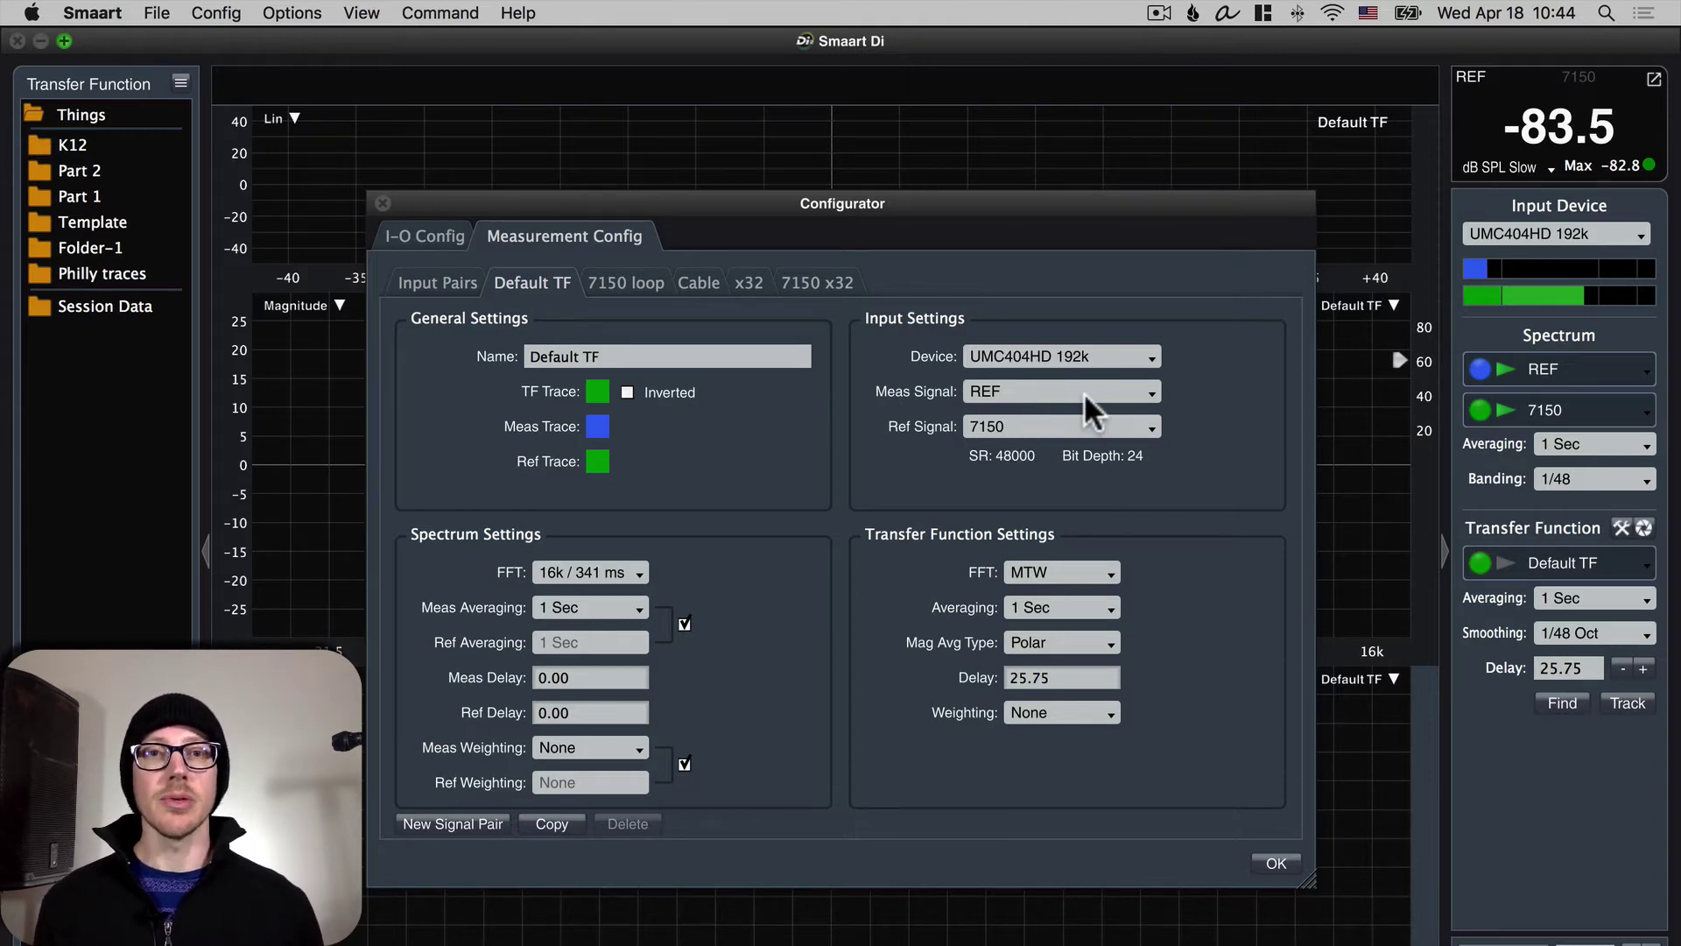
Set Default TF's measurement signal to 7150 and its reference signal to REF.
left_click(1108, 391)
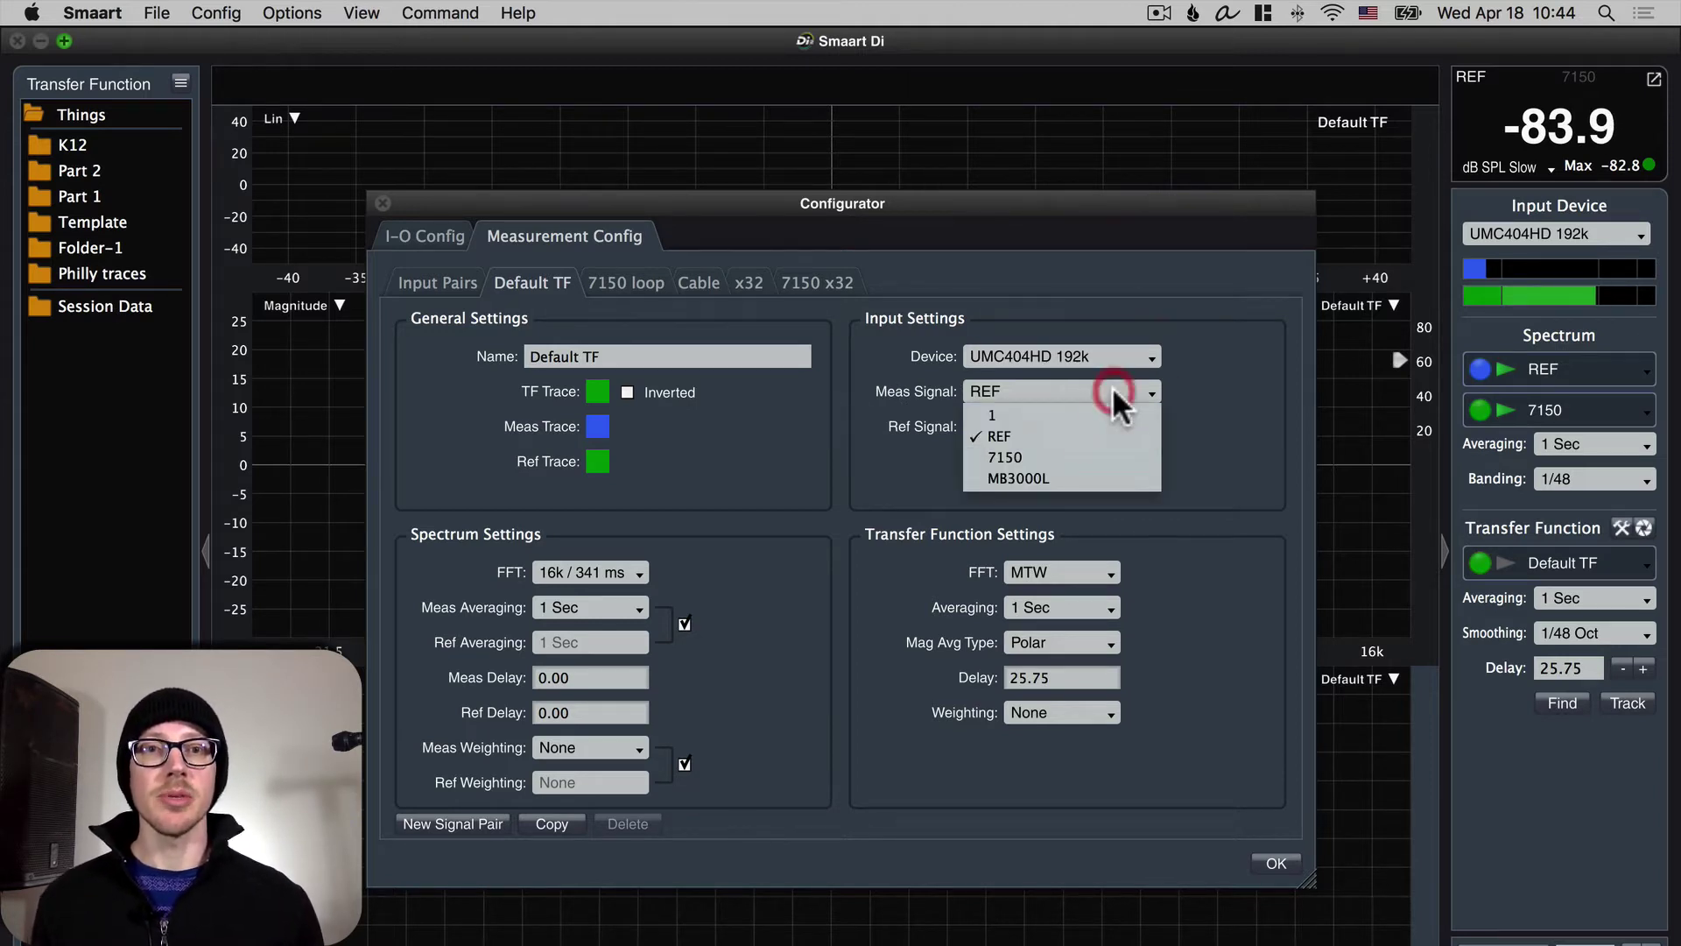
left_click(1069, 456)
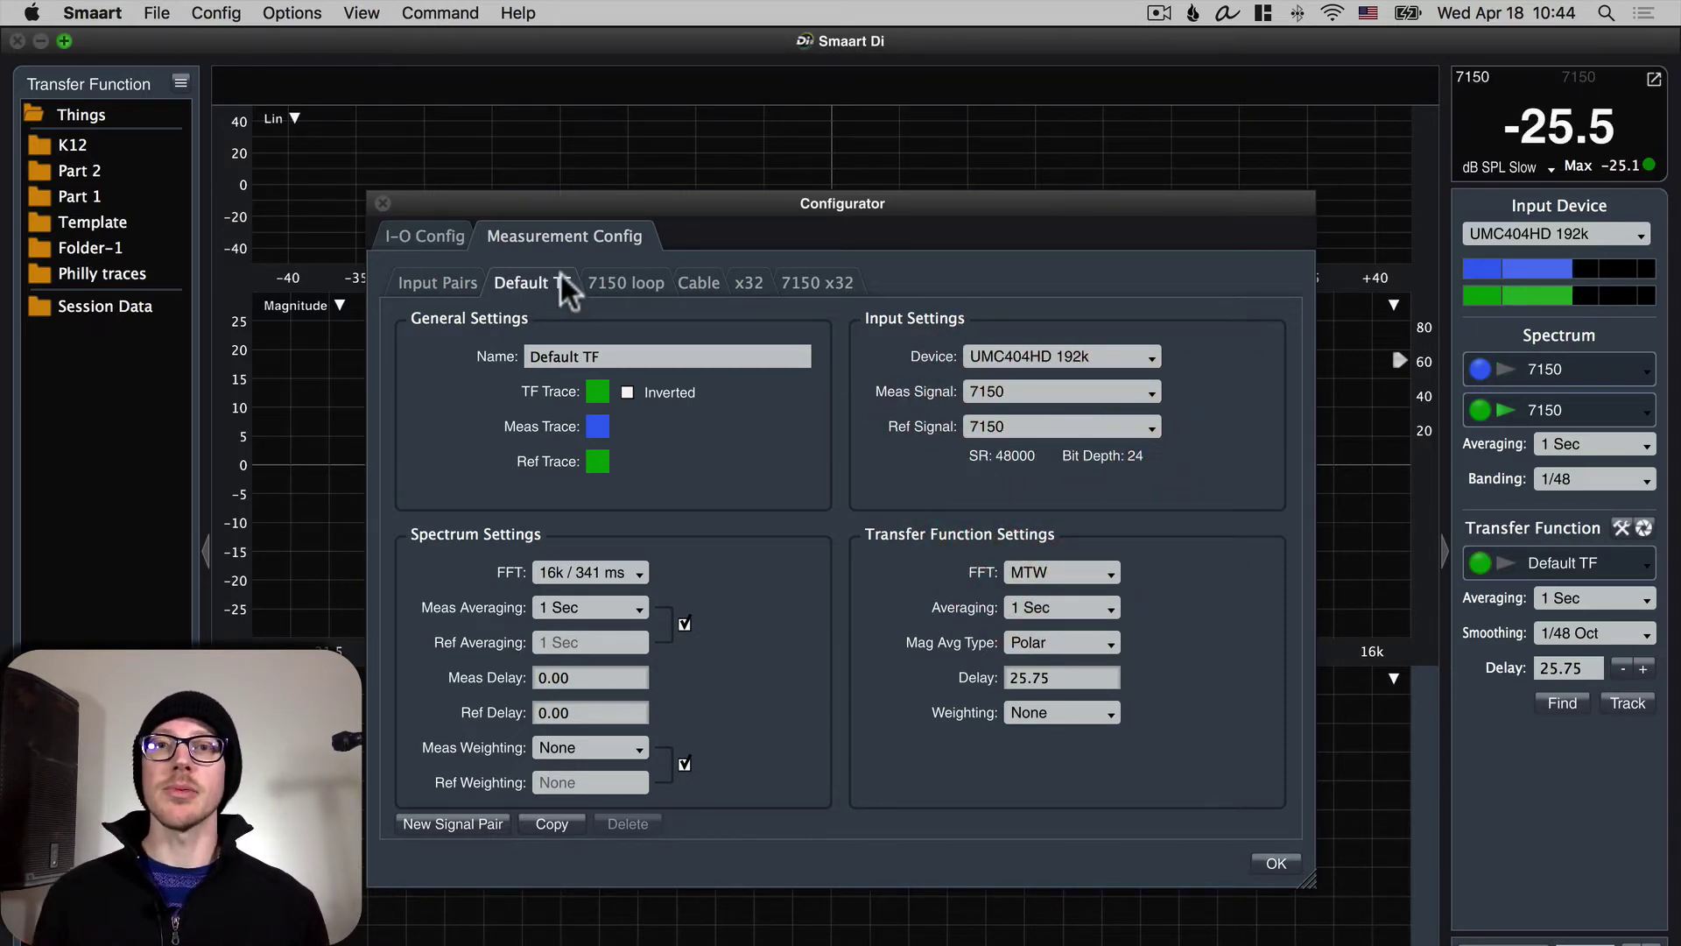
left_click(1084, 422)
left_click(1070, 470)
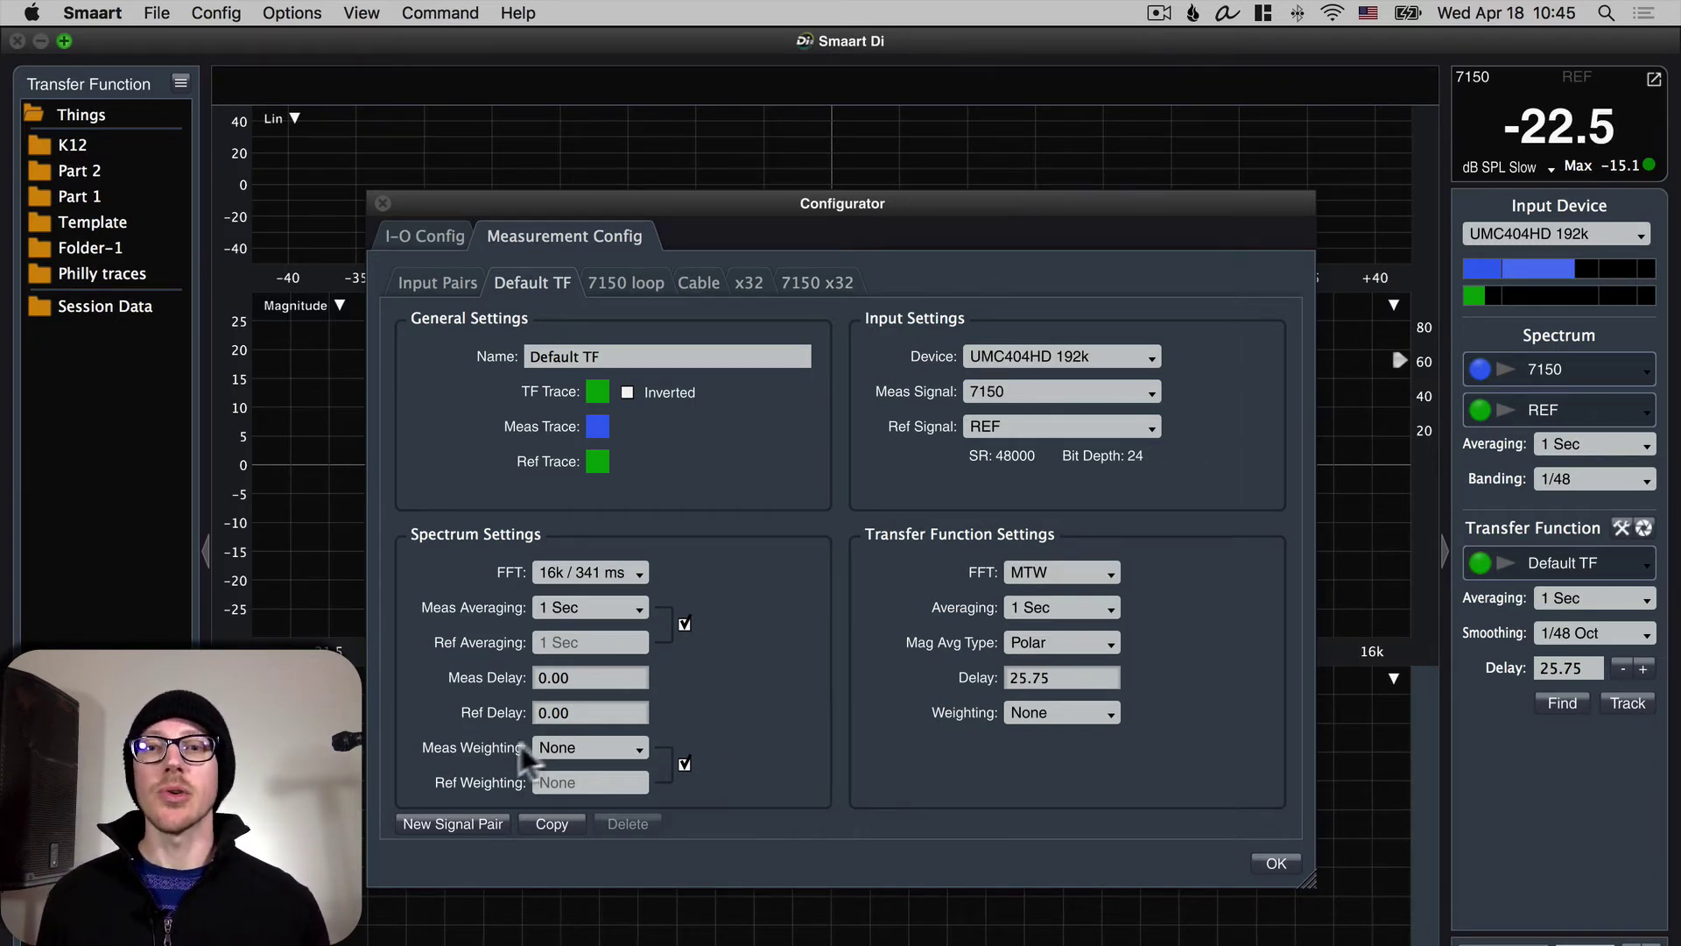
Create signal pair 'A' with Mea Ch 7150 and Ref Ch REF, then close the Configurator.
left_click(456, 824)
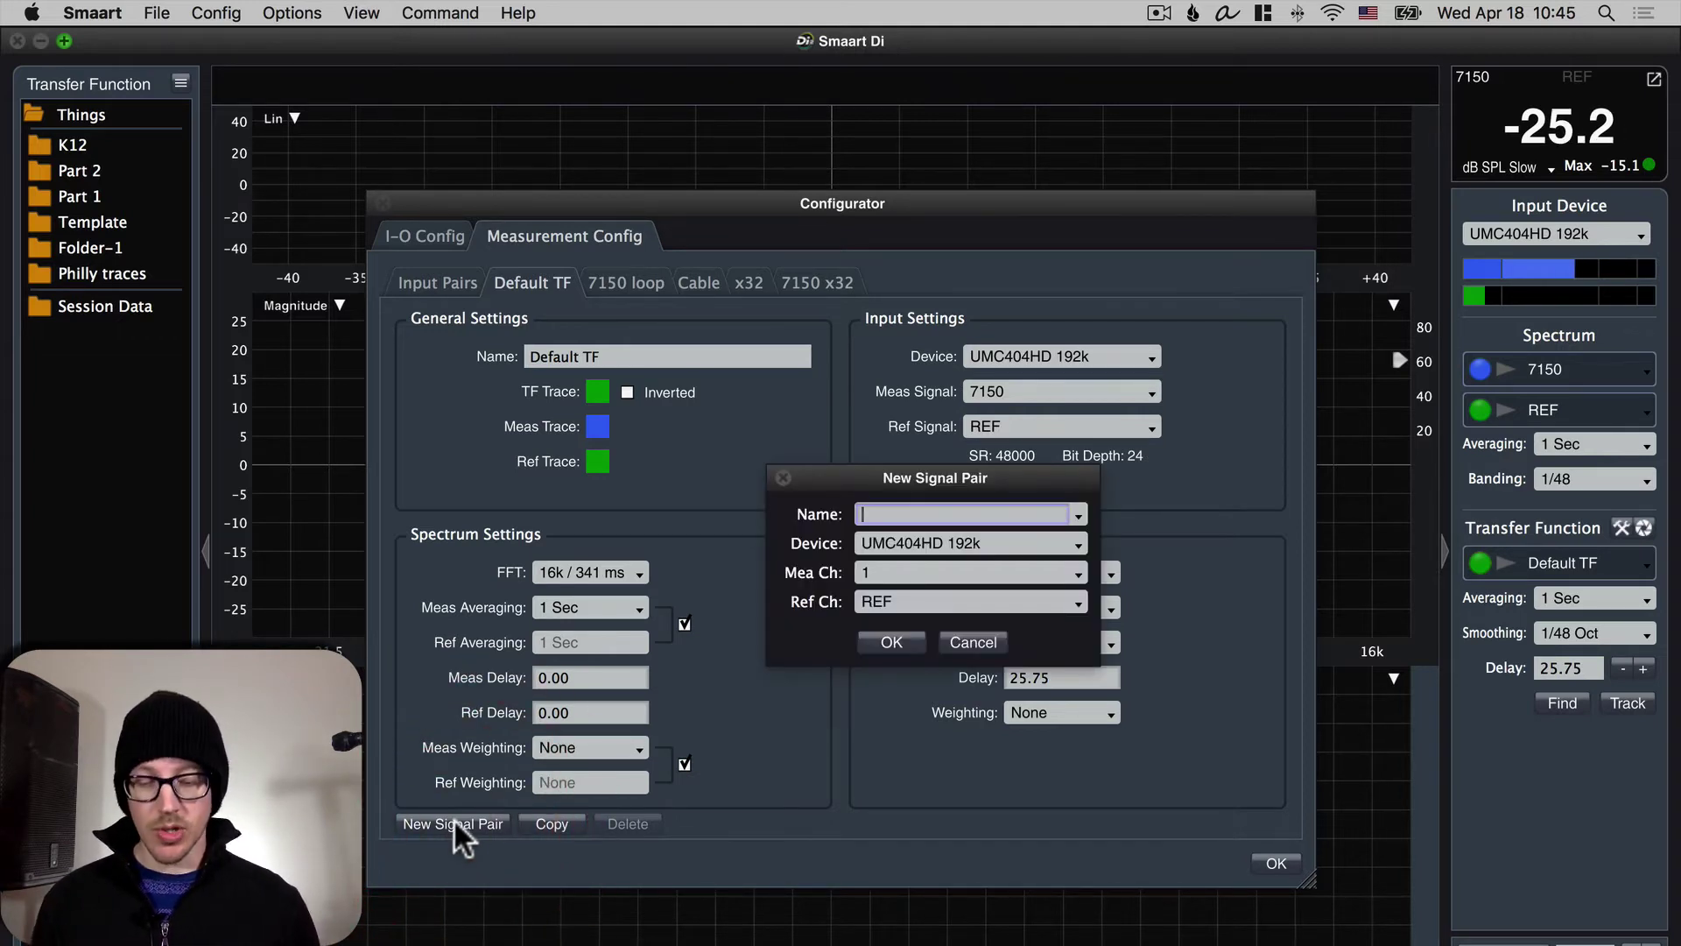
type("A")
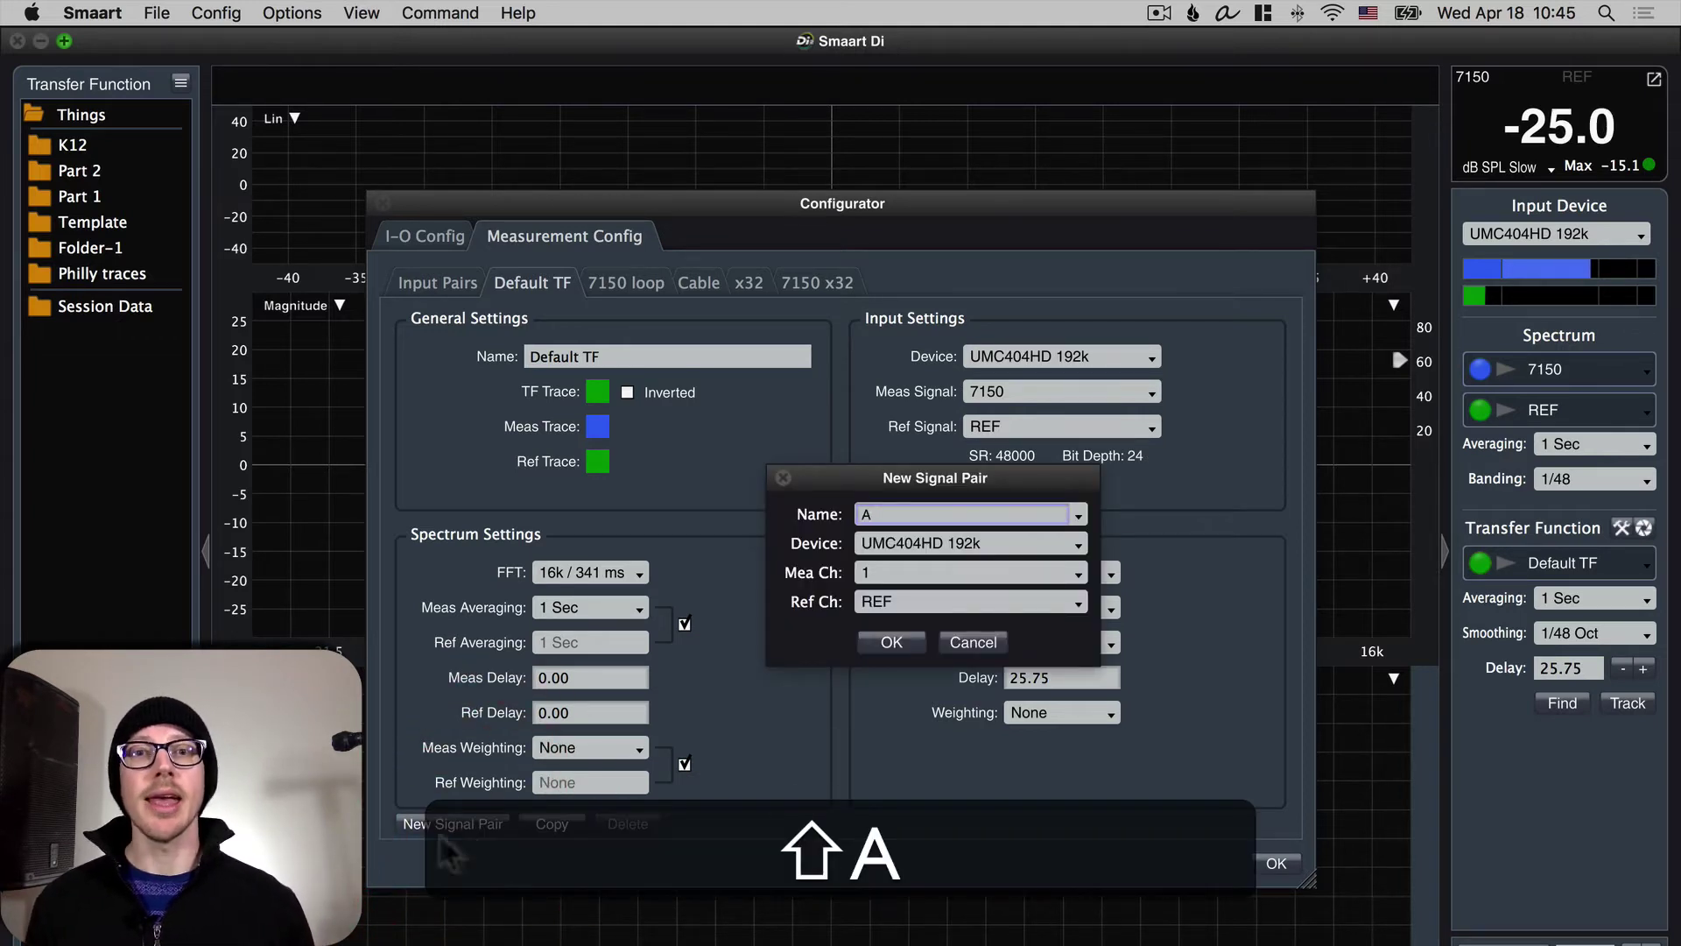
left_click(979, 569)
left_click(951, 618)
left_click(960, 600)
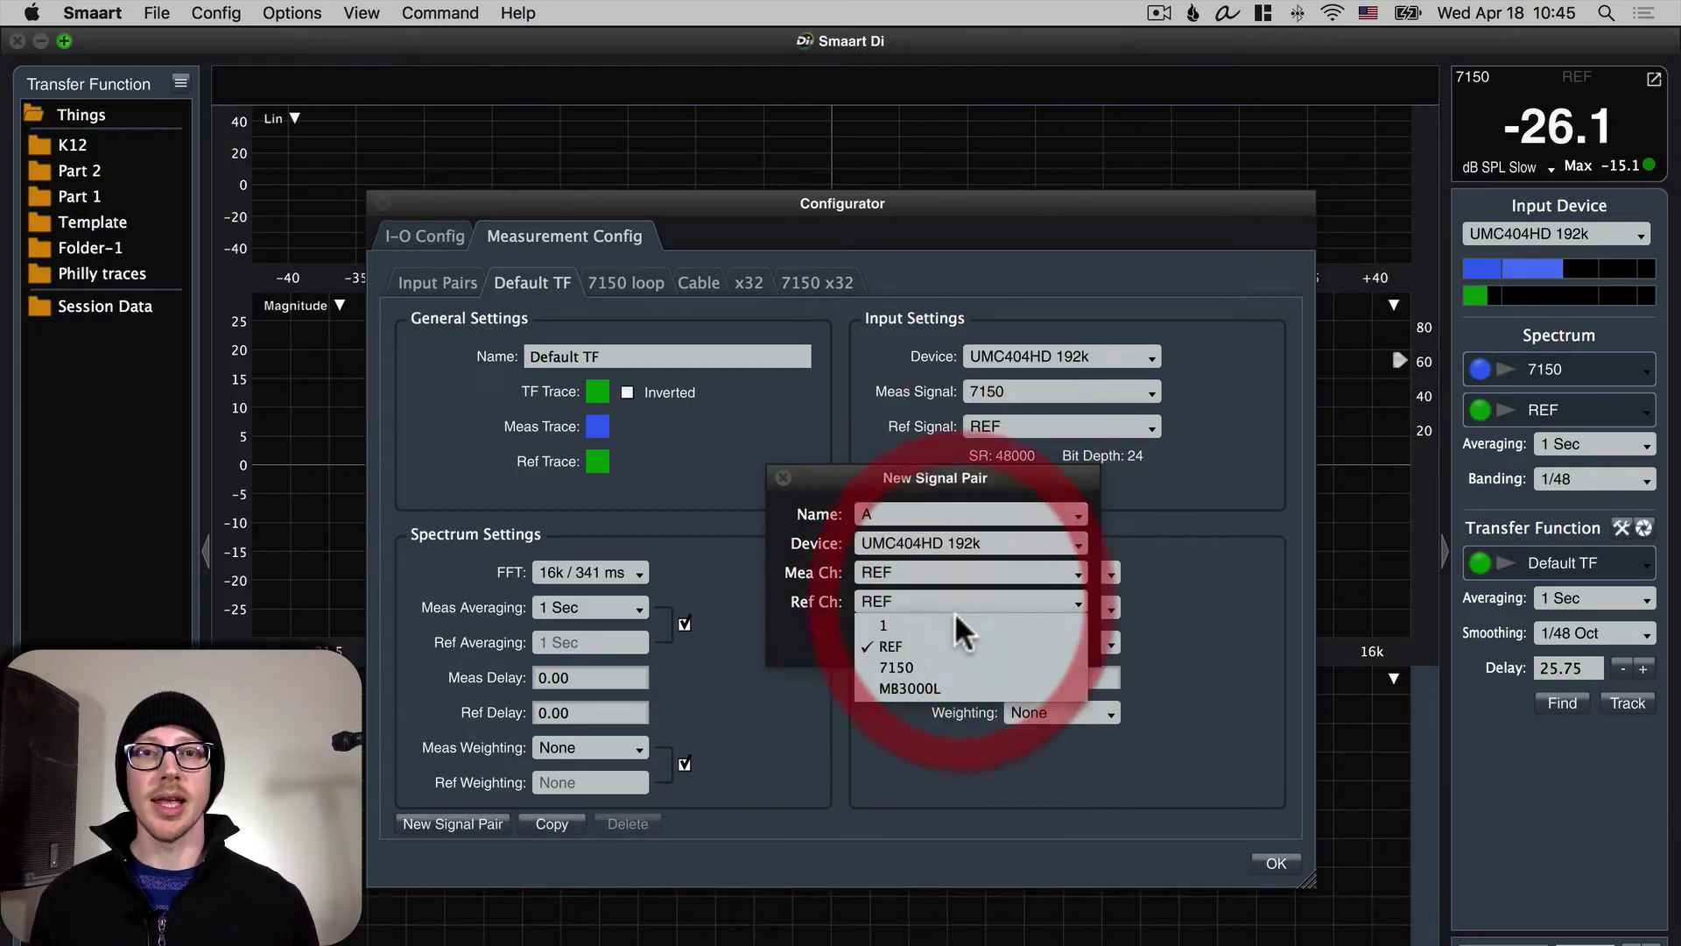
left_click(960, 565)
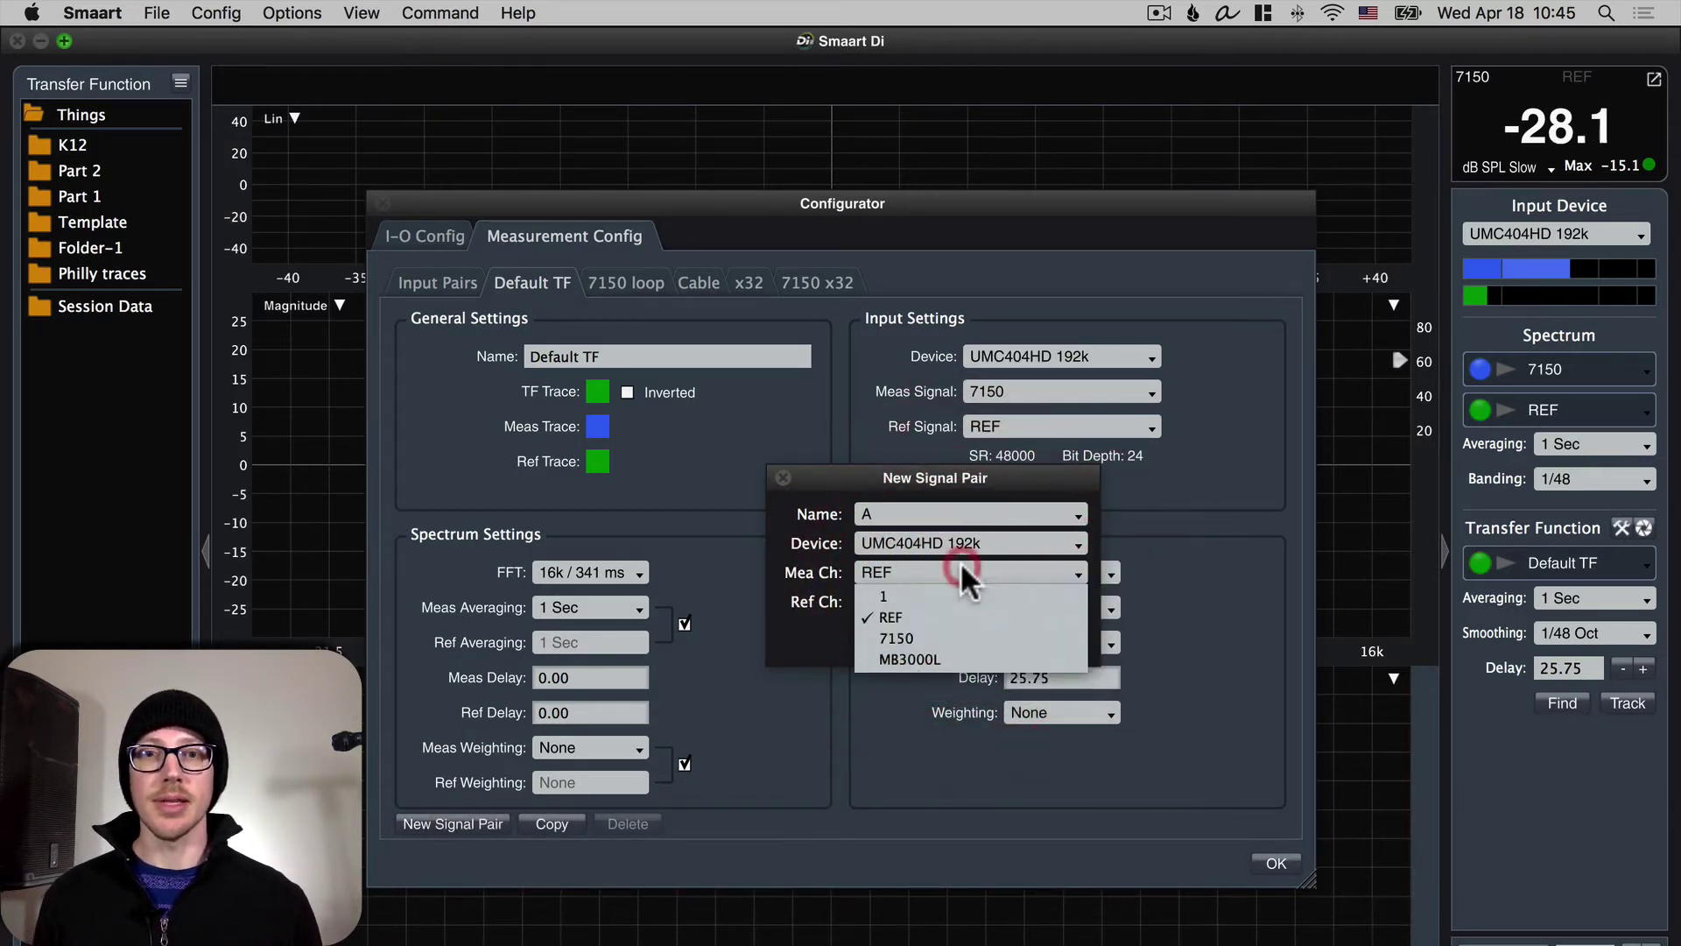
left_click(940, 637)
left_click(888, 642)
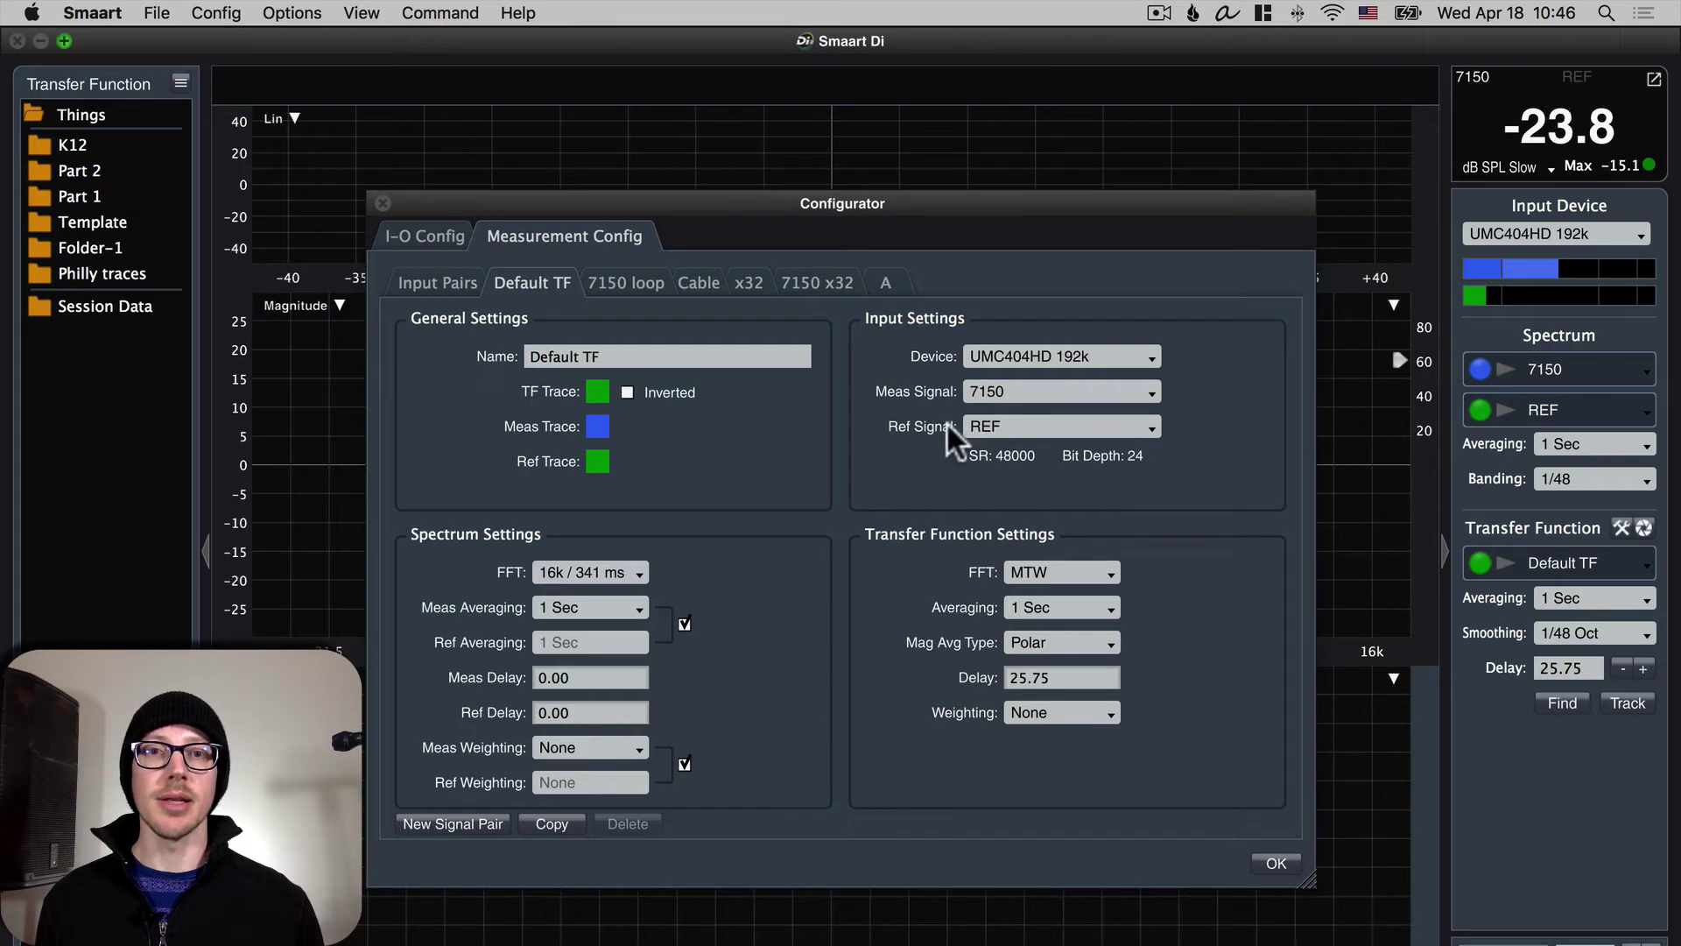
left_click(1278, 865)
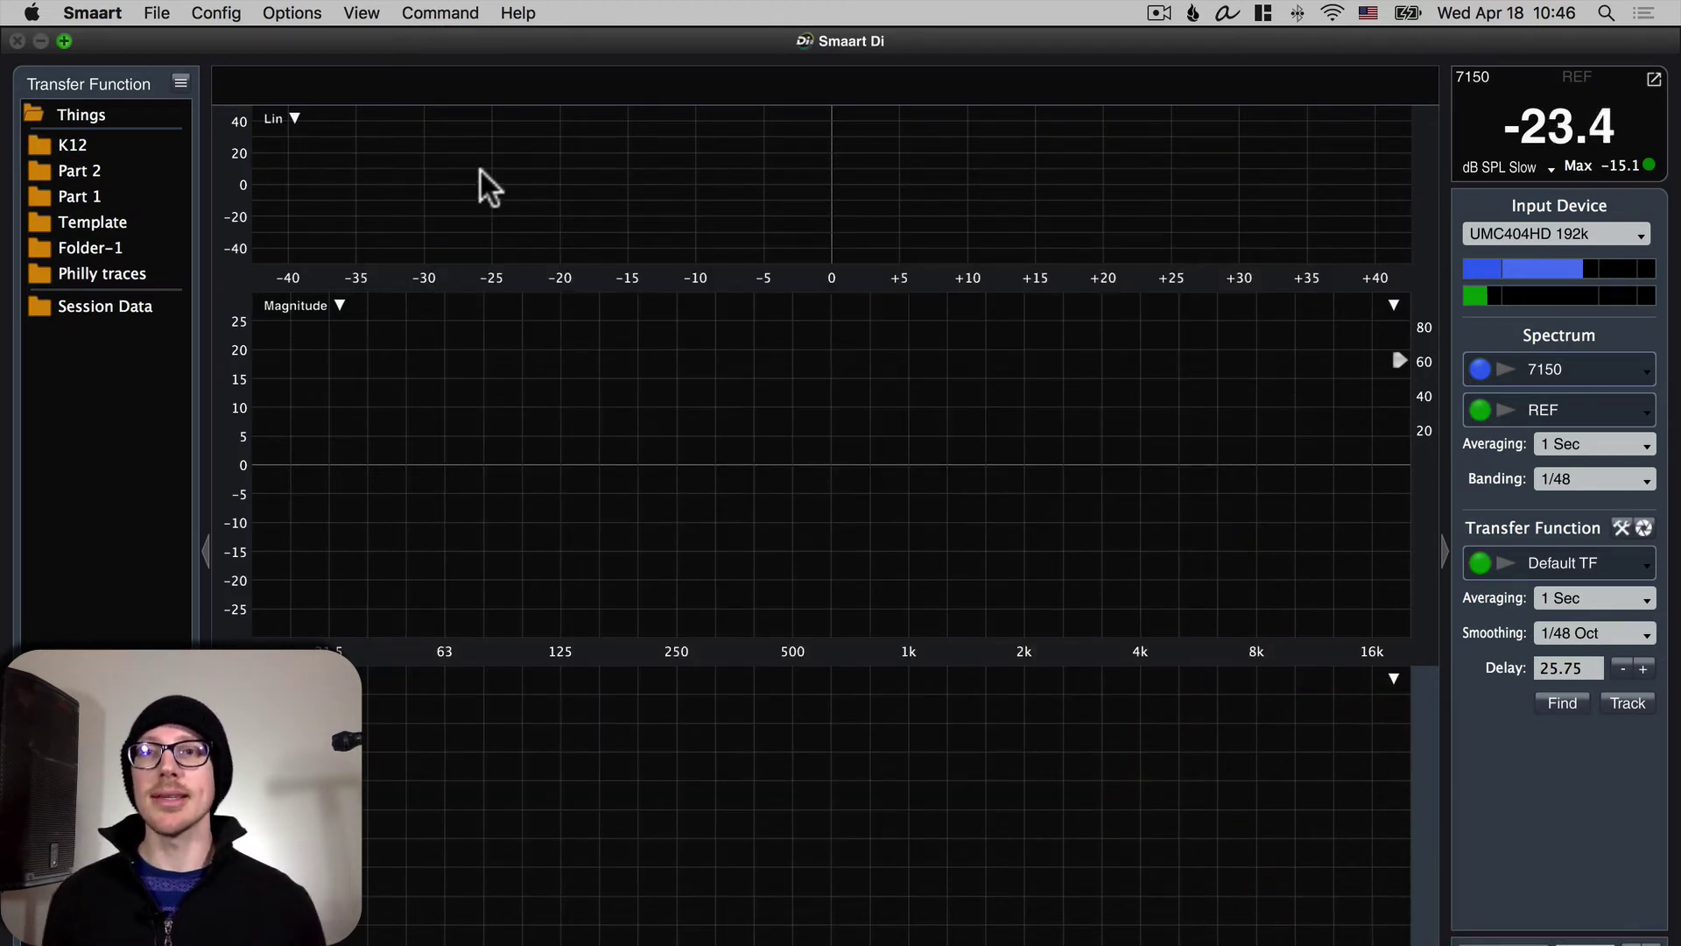
Open Options > Signal Generator, keeping device UMC404HD 192k and main output Out 1.
left_click(321, 12)
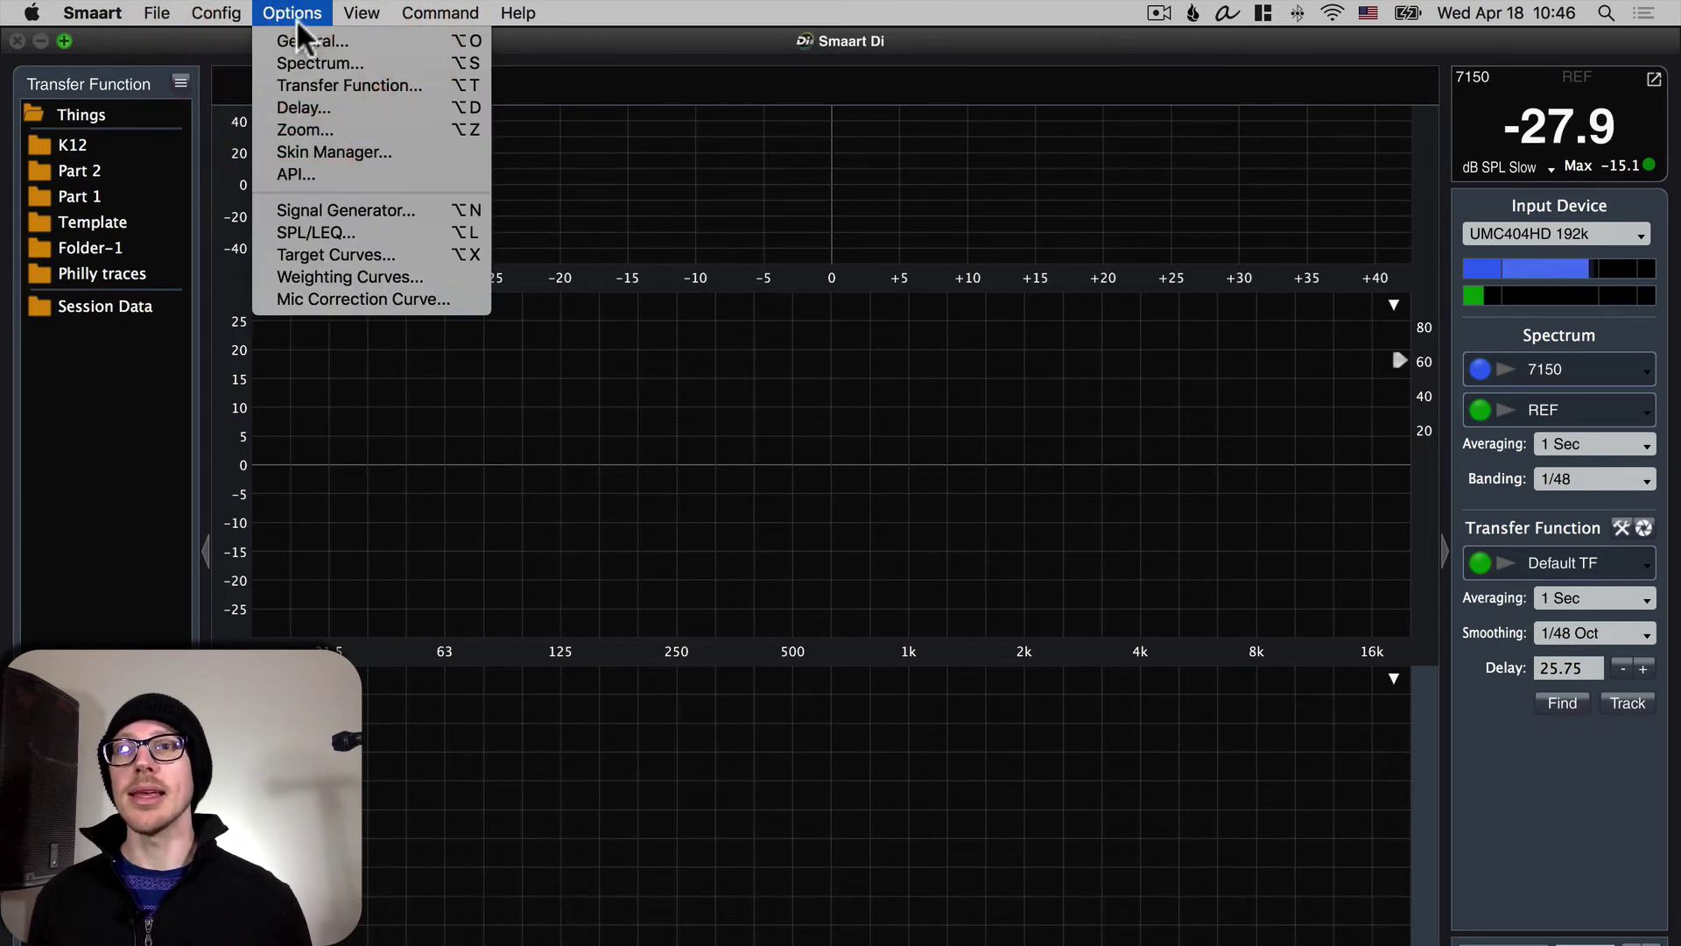
left_click(353, 203)
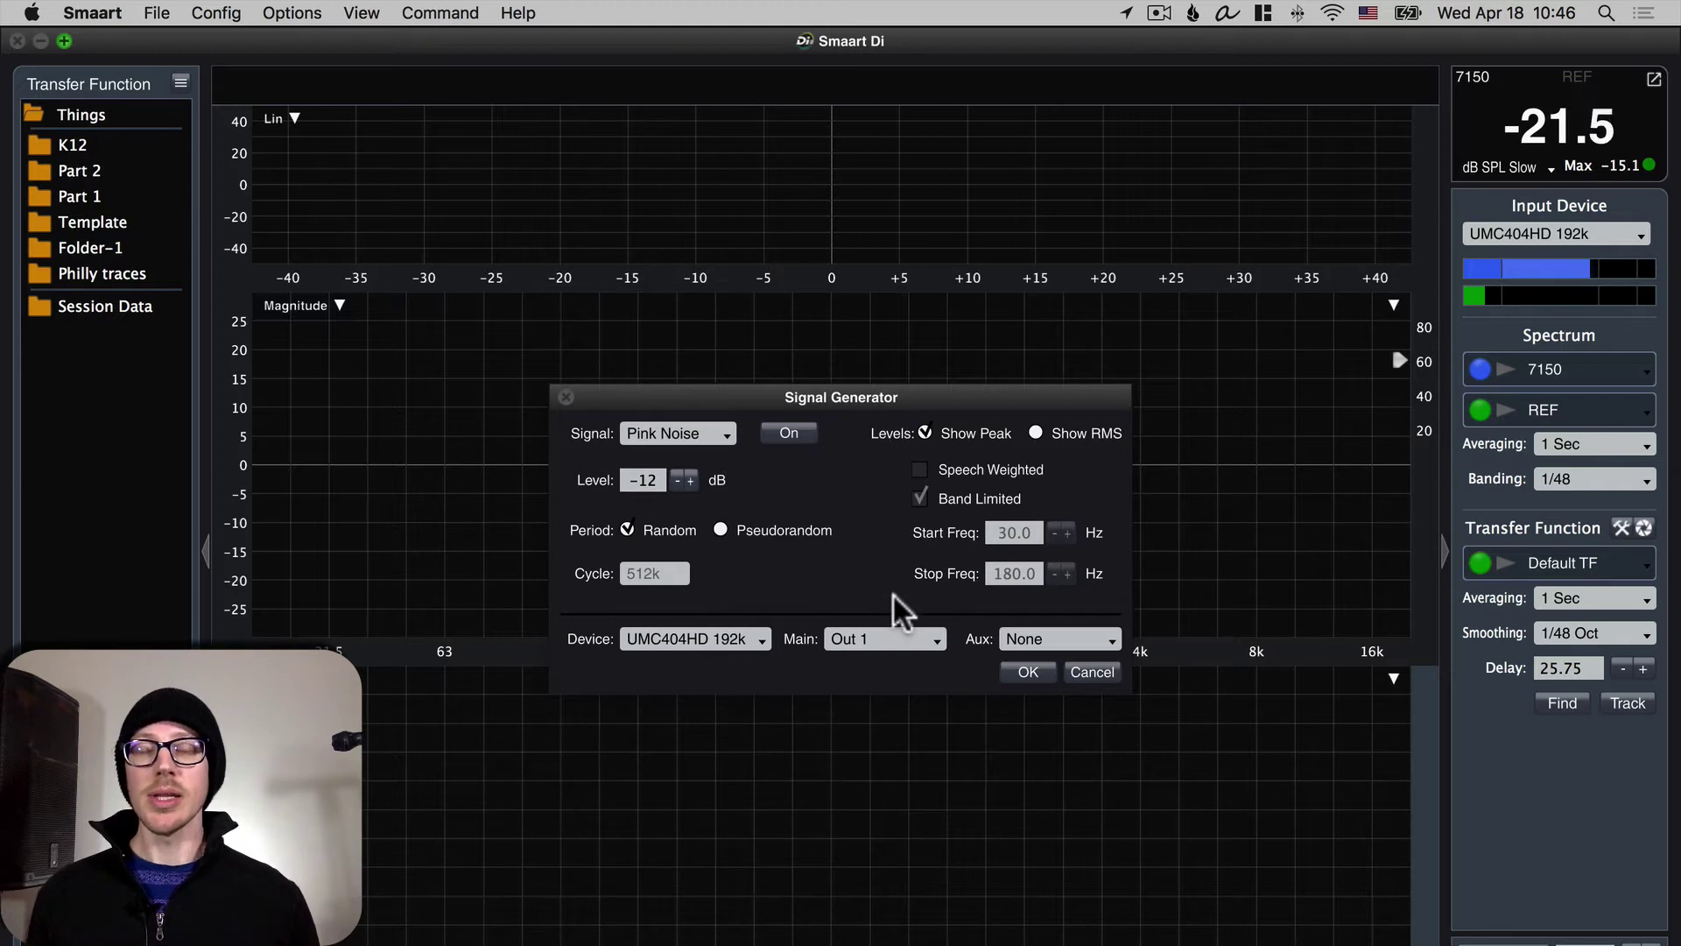
left_click(738, 627)
left_click(744, 628)
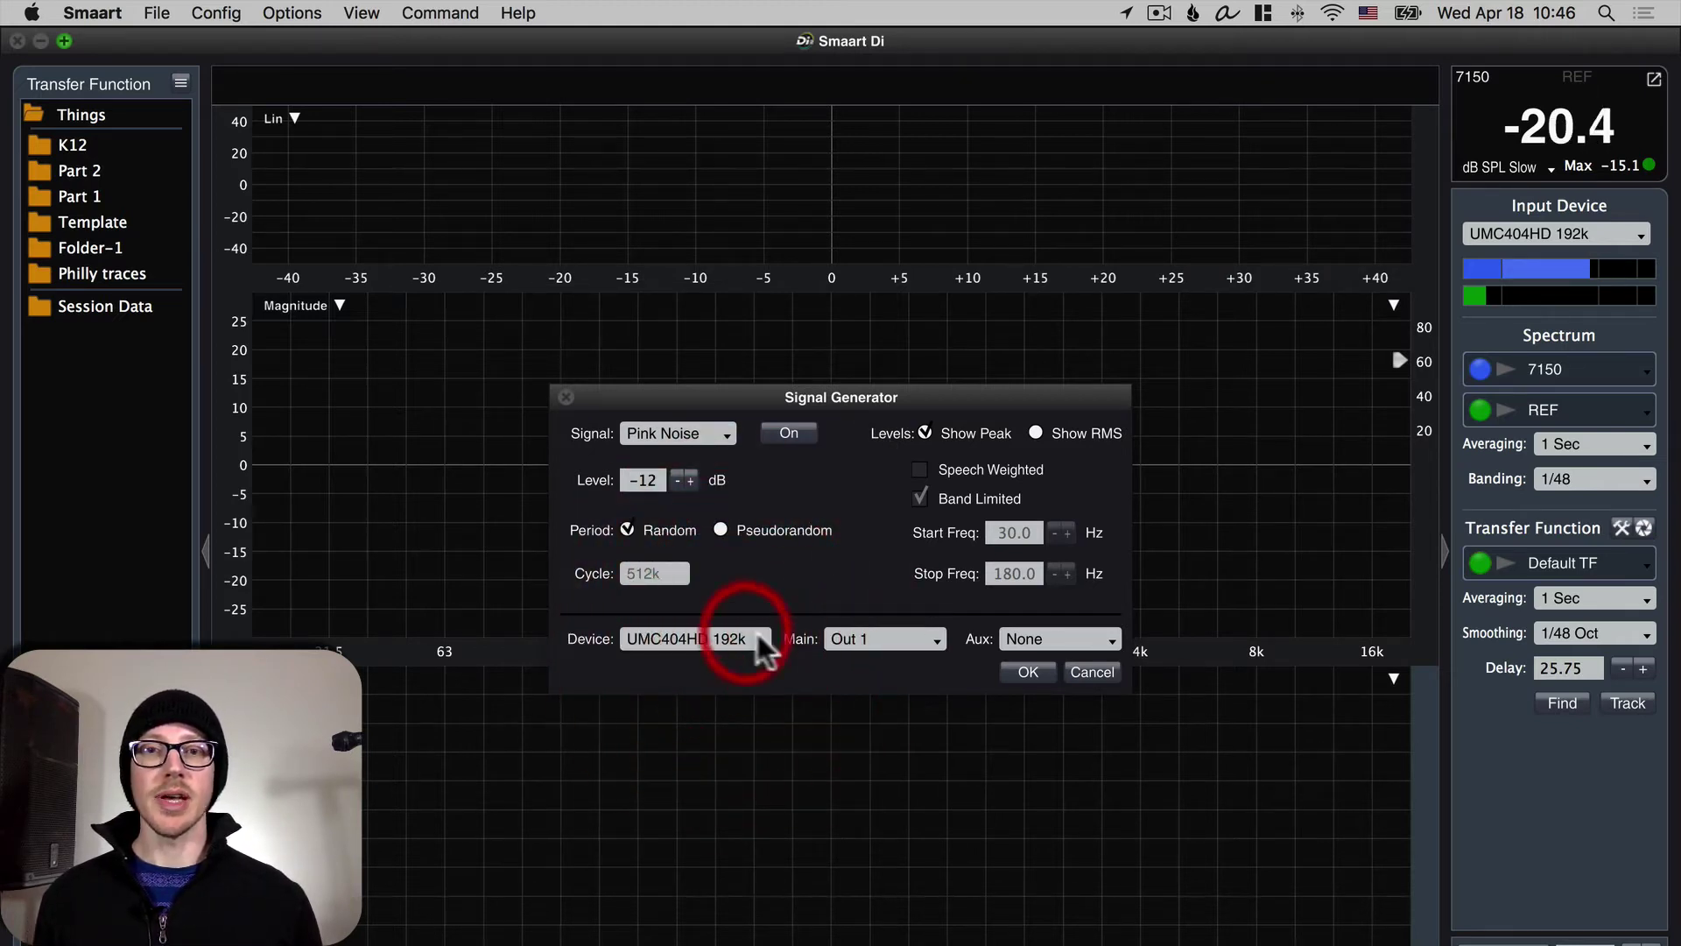
left_click(916, 633)
left_click(923, 640)
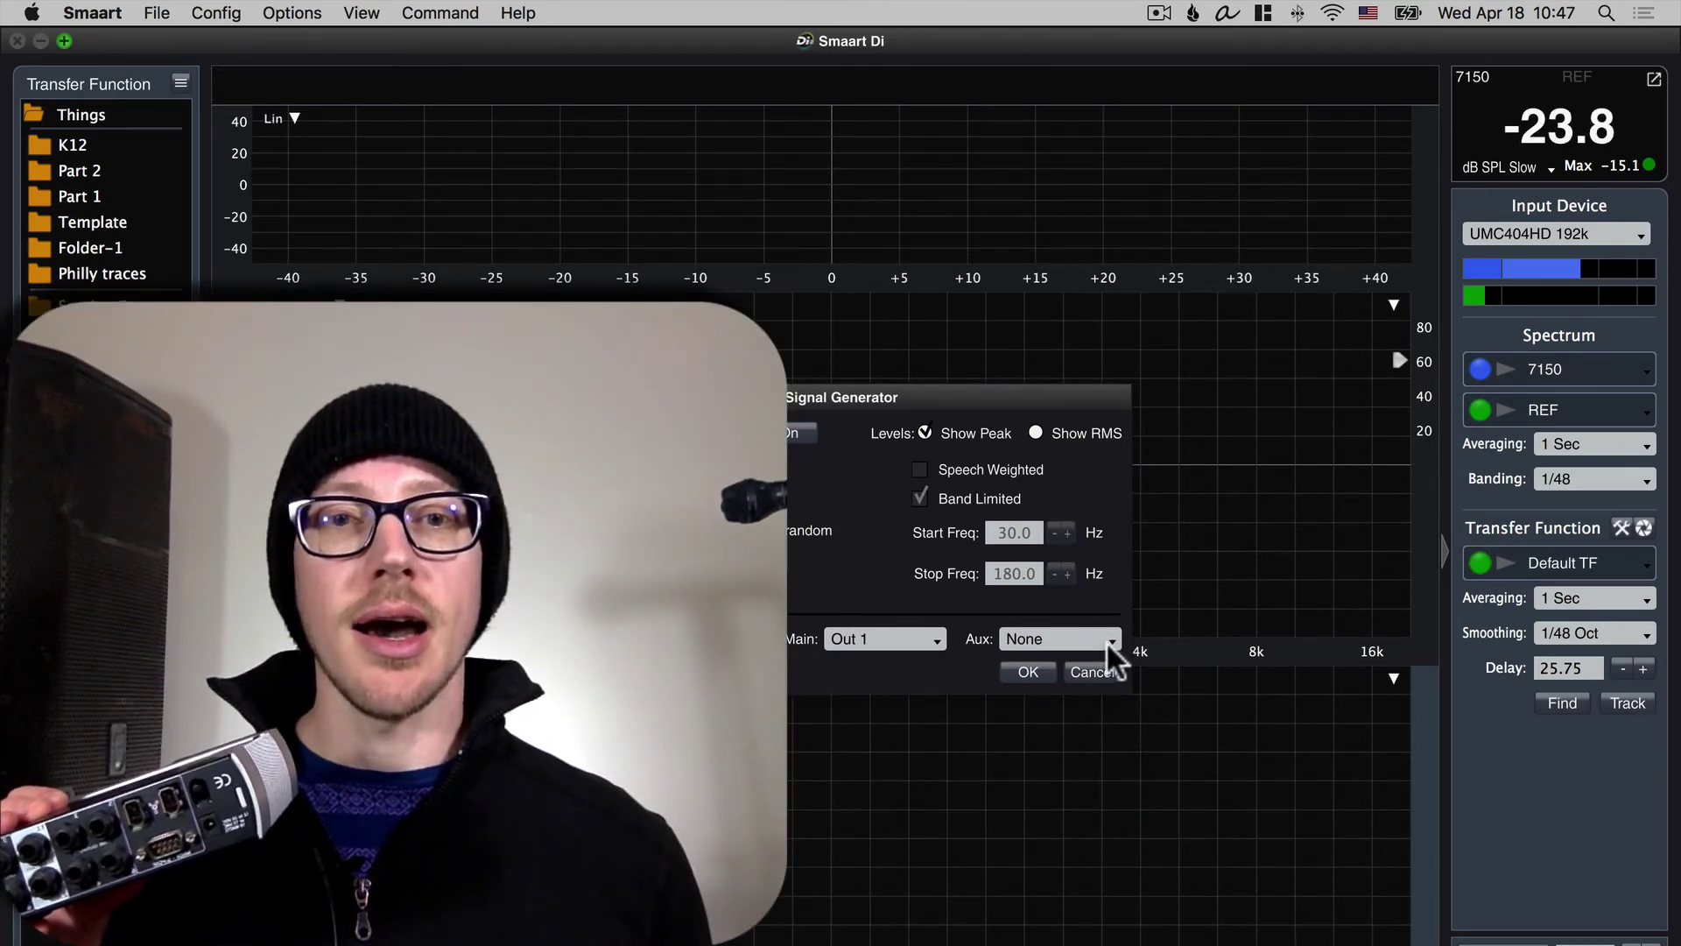
Try Aux Out 2, set Aux back to None, and confirm the Signal Generator with OK.
left_click(1106, 637)
left_click(1084, 703)
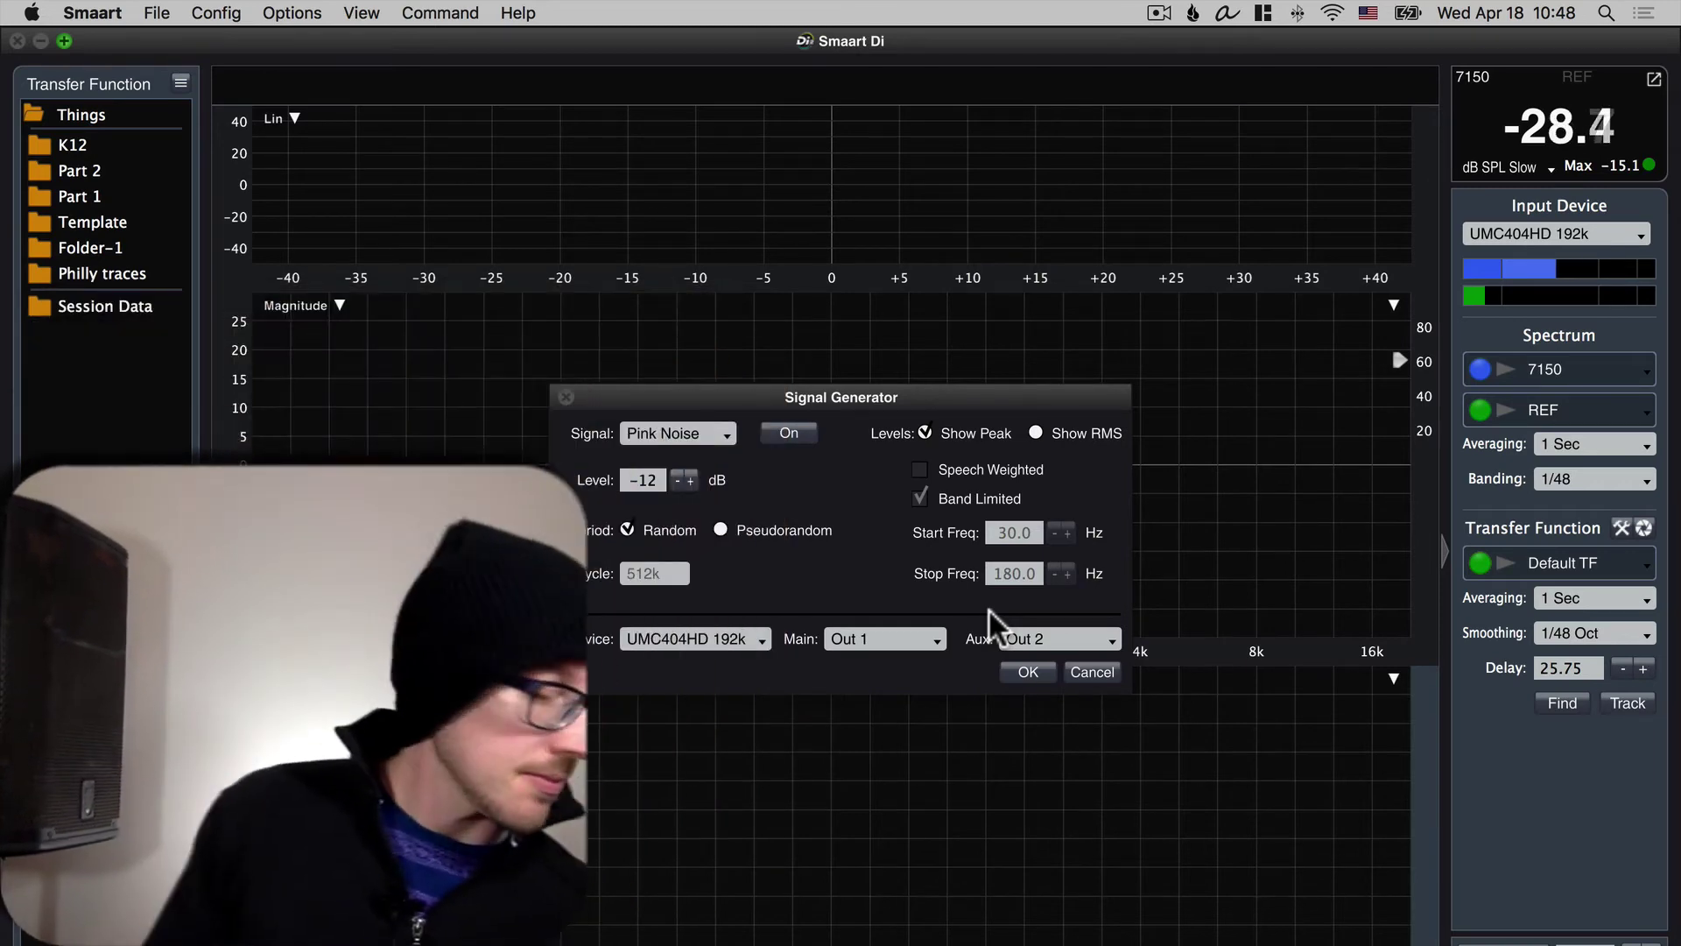
left_click(1085, 622)
left_click(1074, 655)
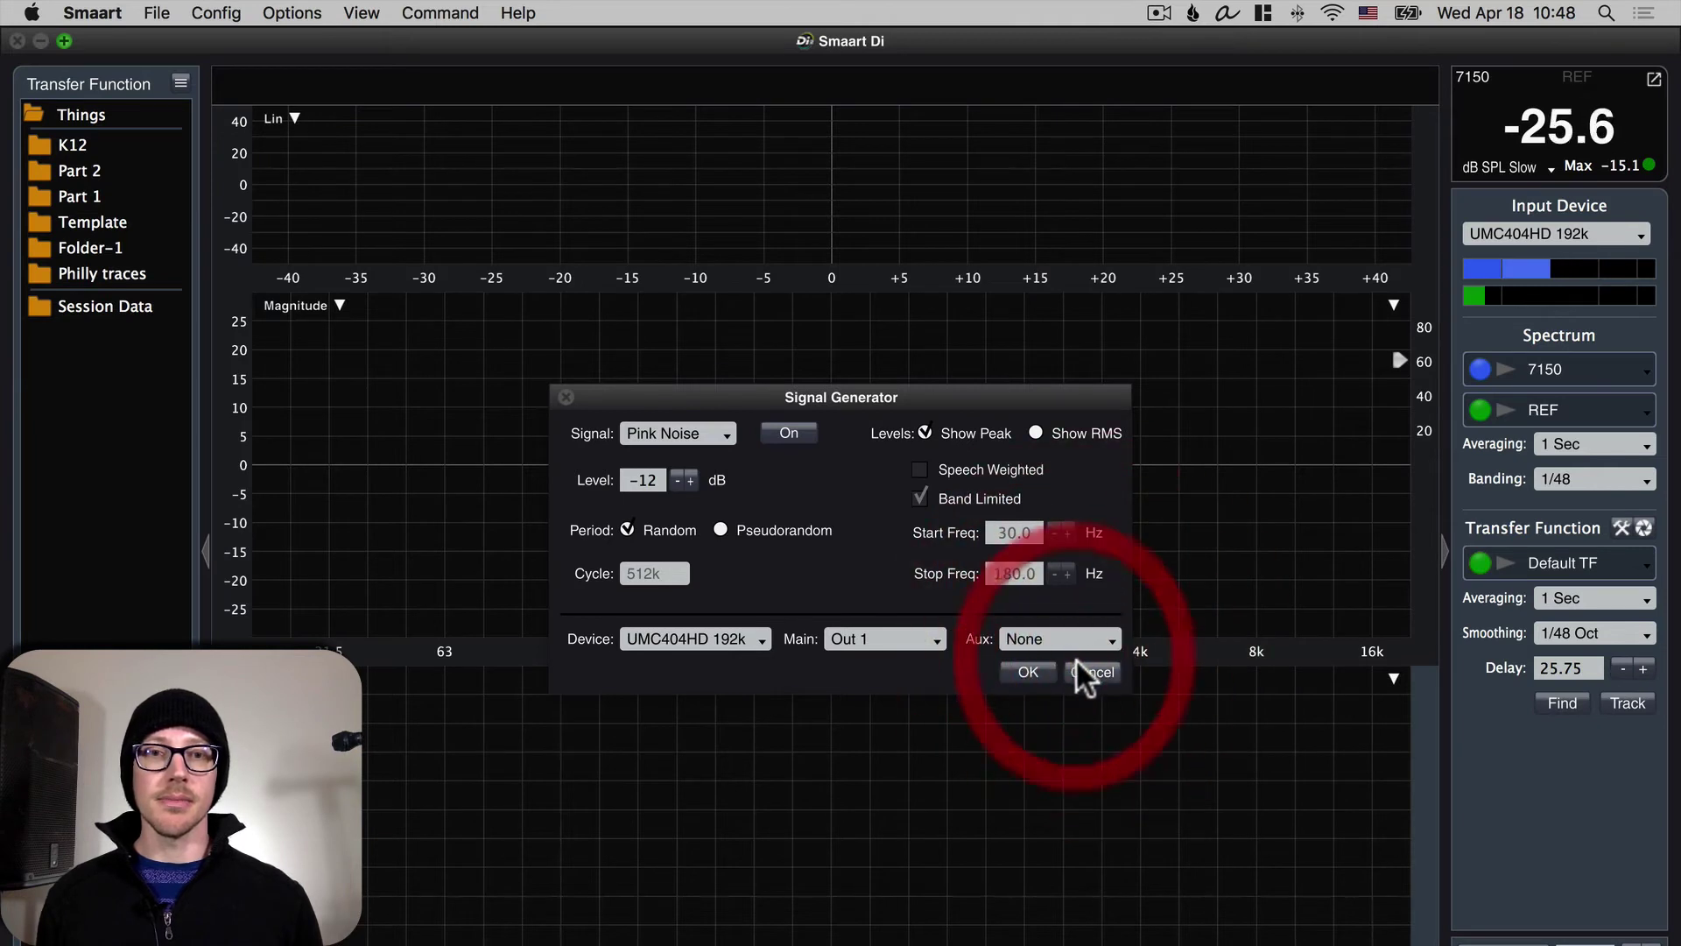
left_click(1028, 672)
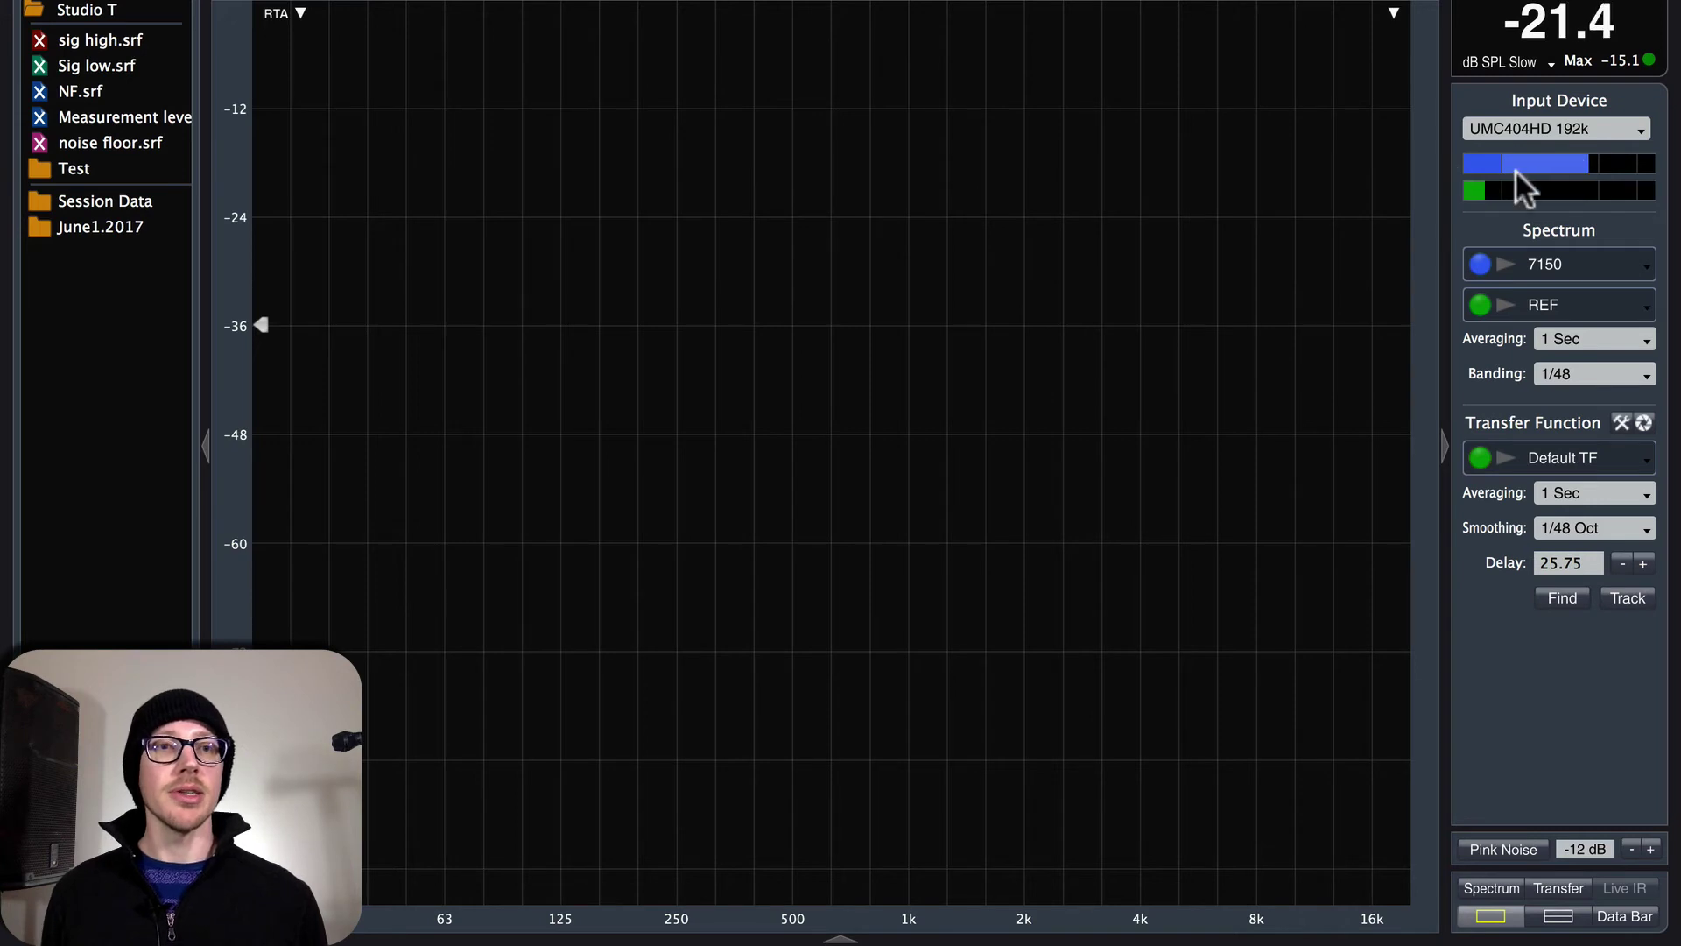
Assign REF and 7150 to the two Spectrum inputs and start both live measurements.
left_click(1641, 263)
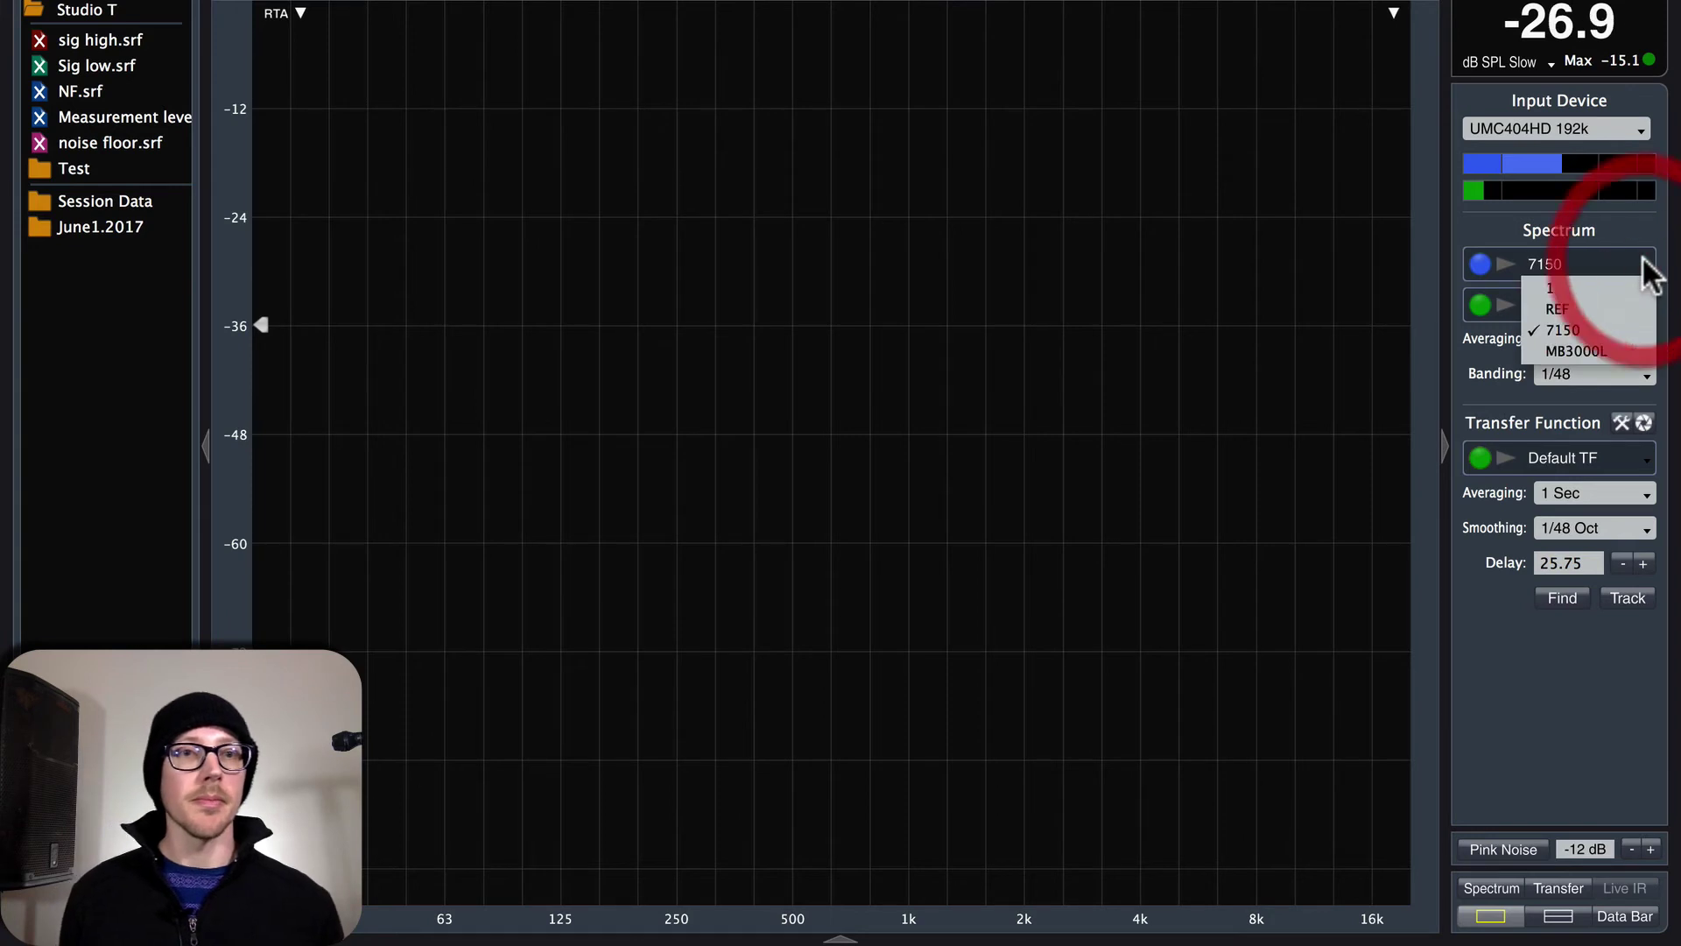
left_click(1622, 310)
left_click(1621, 301)
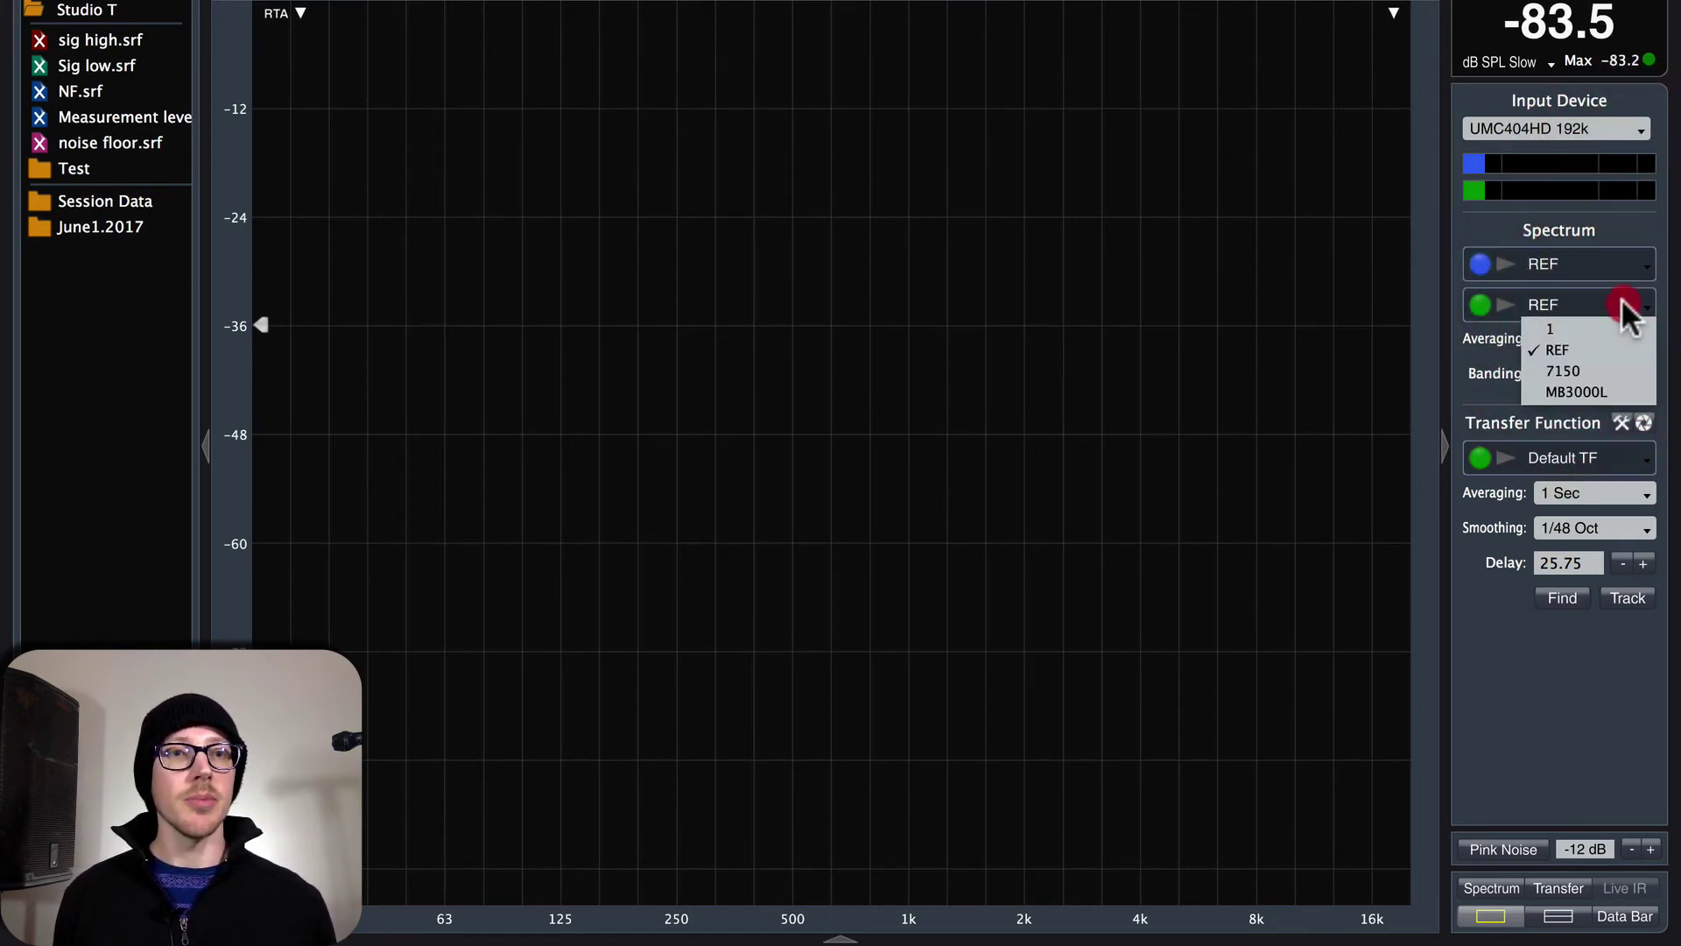
left_click(1601, 372)
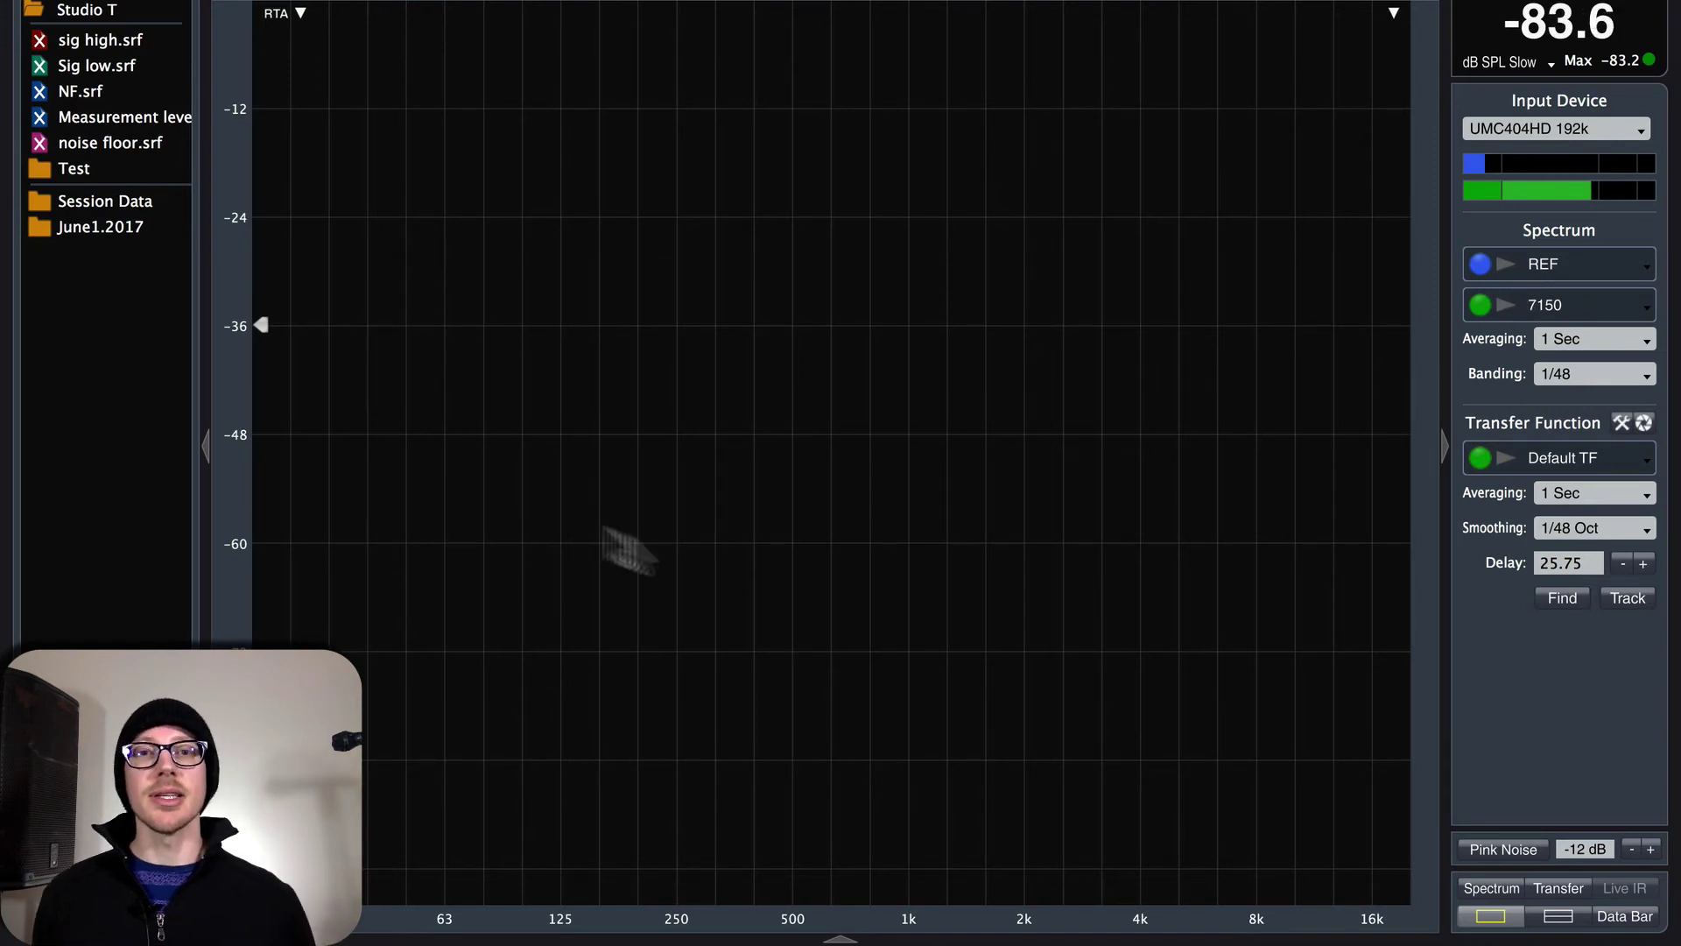
left_click(1503, 257)
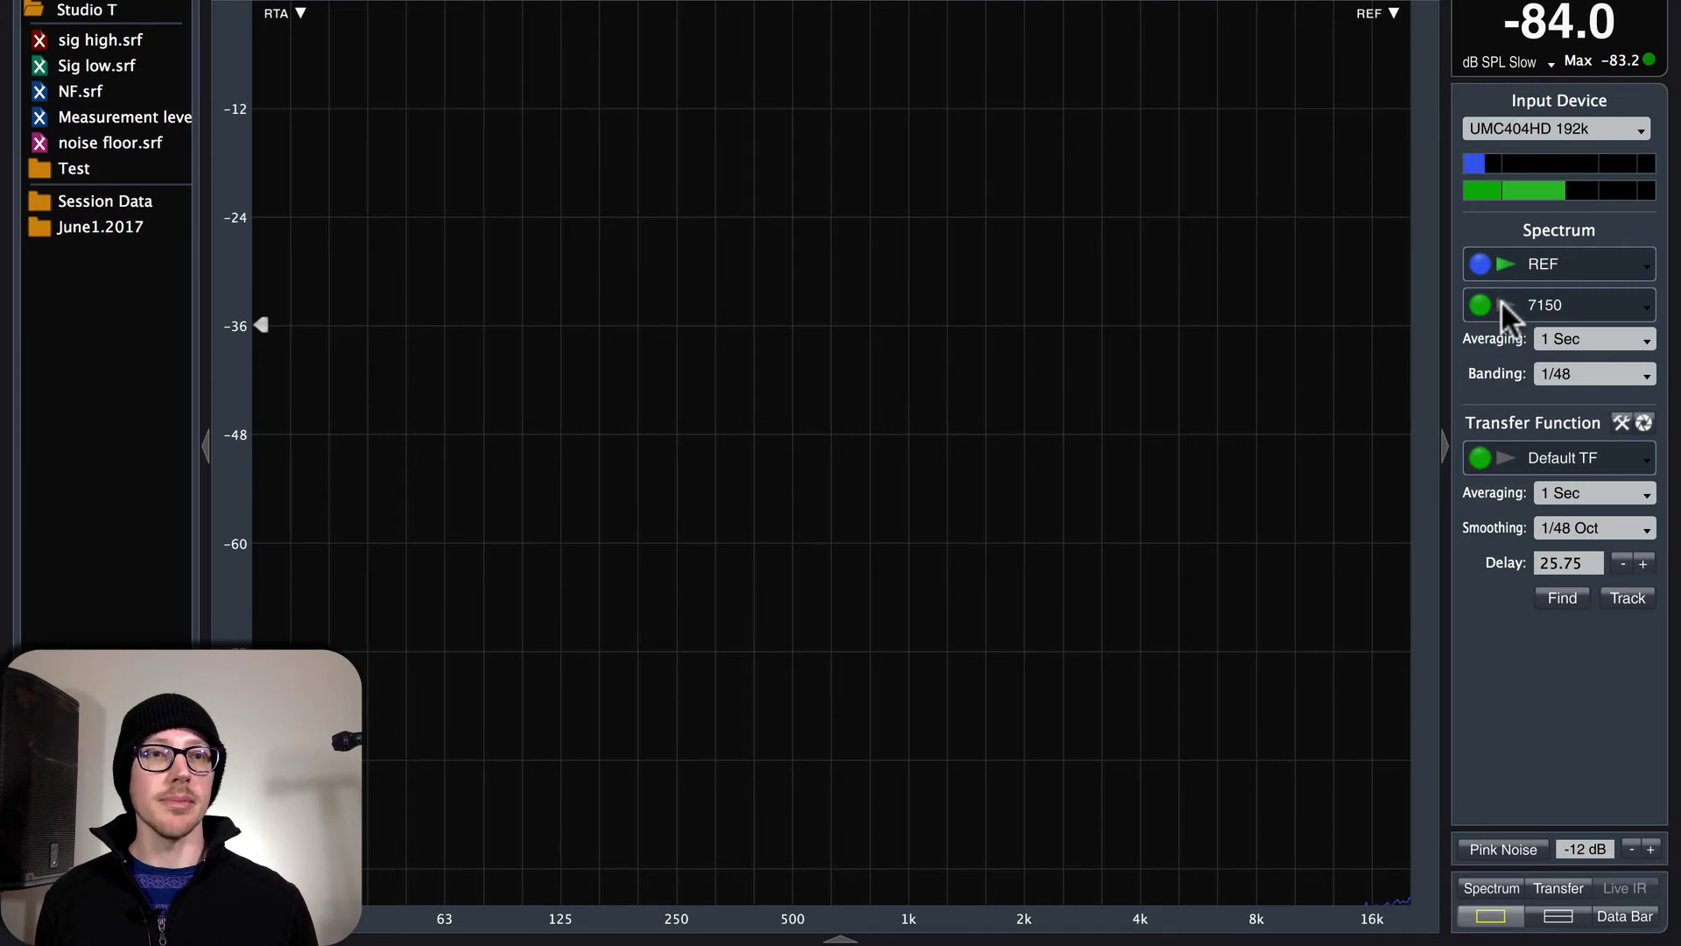
left_click(1503, 303)
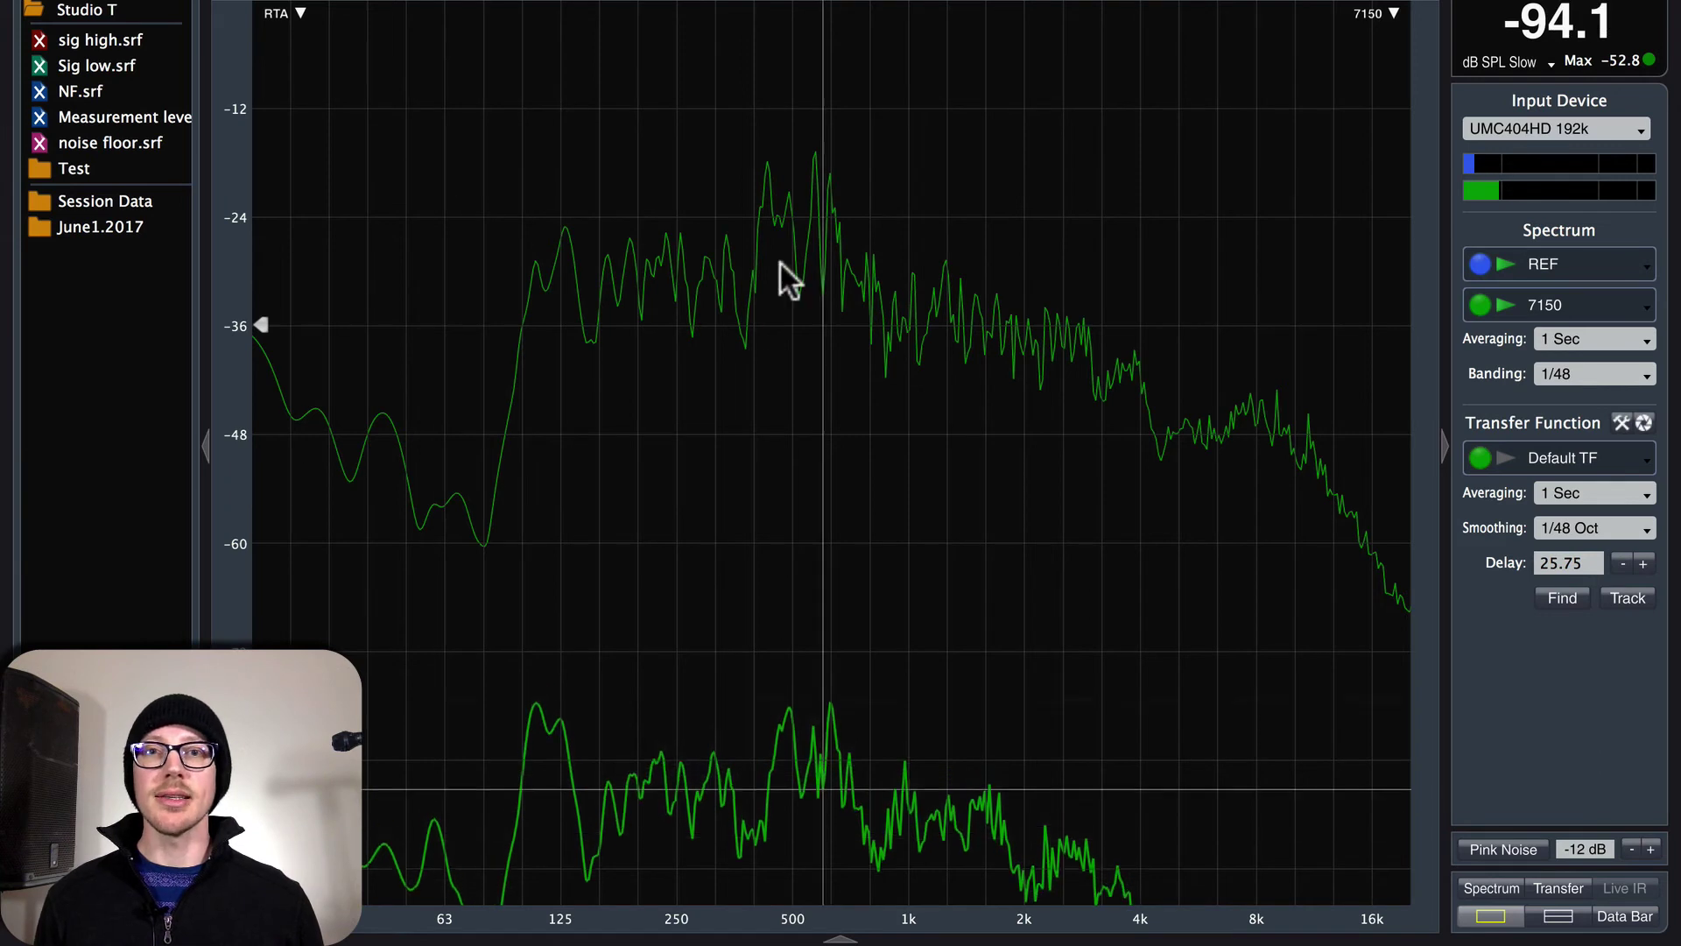
Hide the upper live spectrum trace with the V key.
key("v")
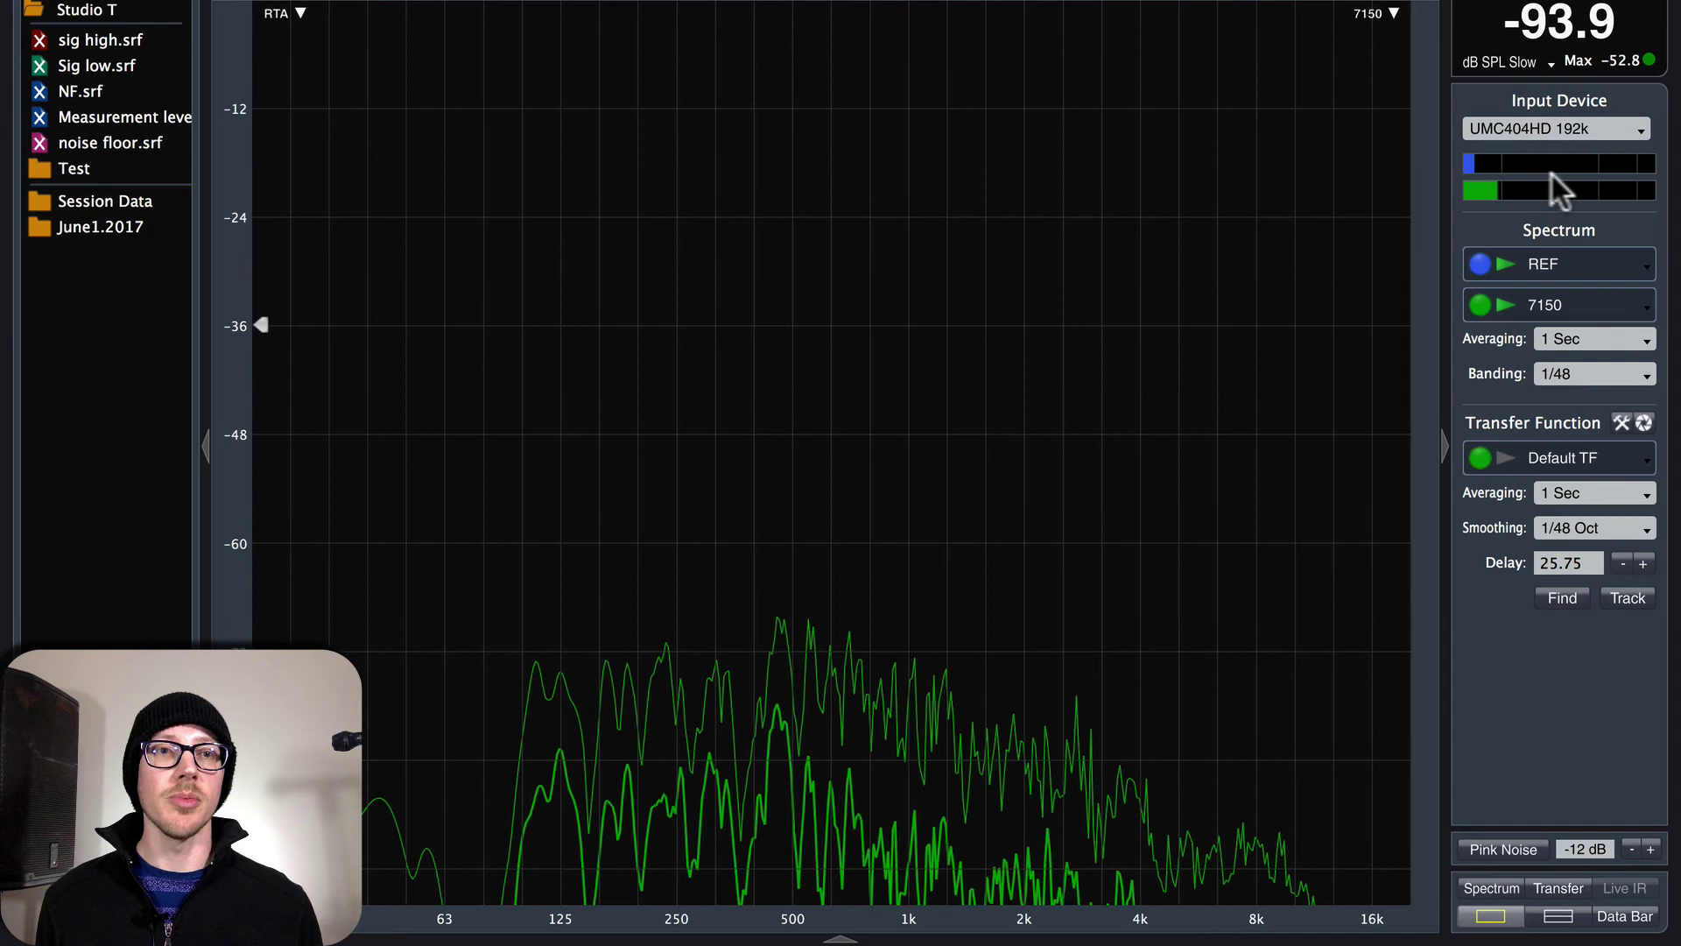
Shift the RTA dB axis down to roughly -72 to -120 dB.
left_click(234, 548)
left_click(228, 491)
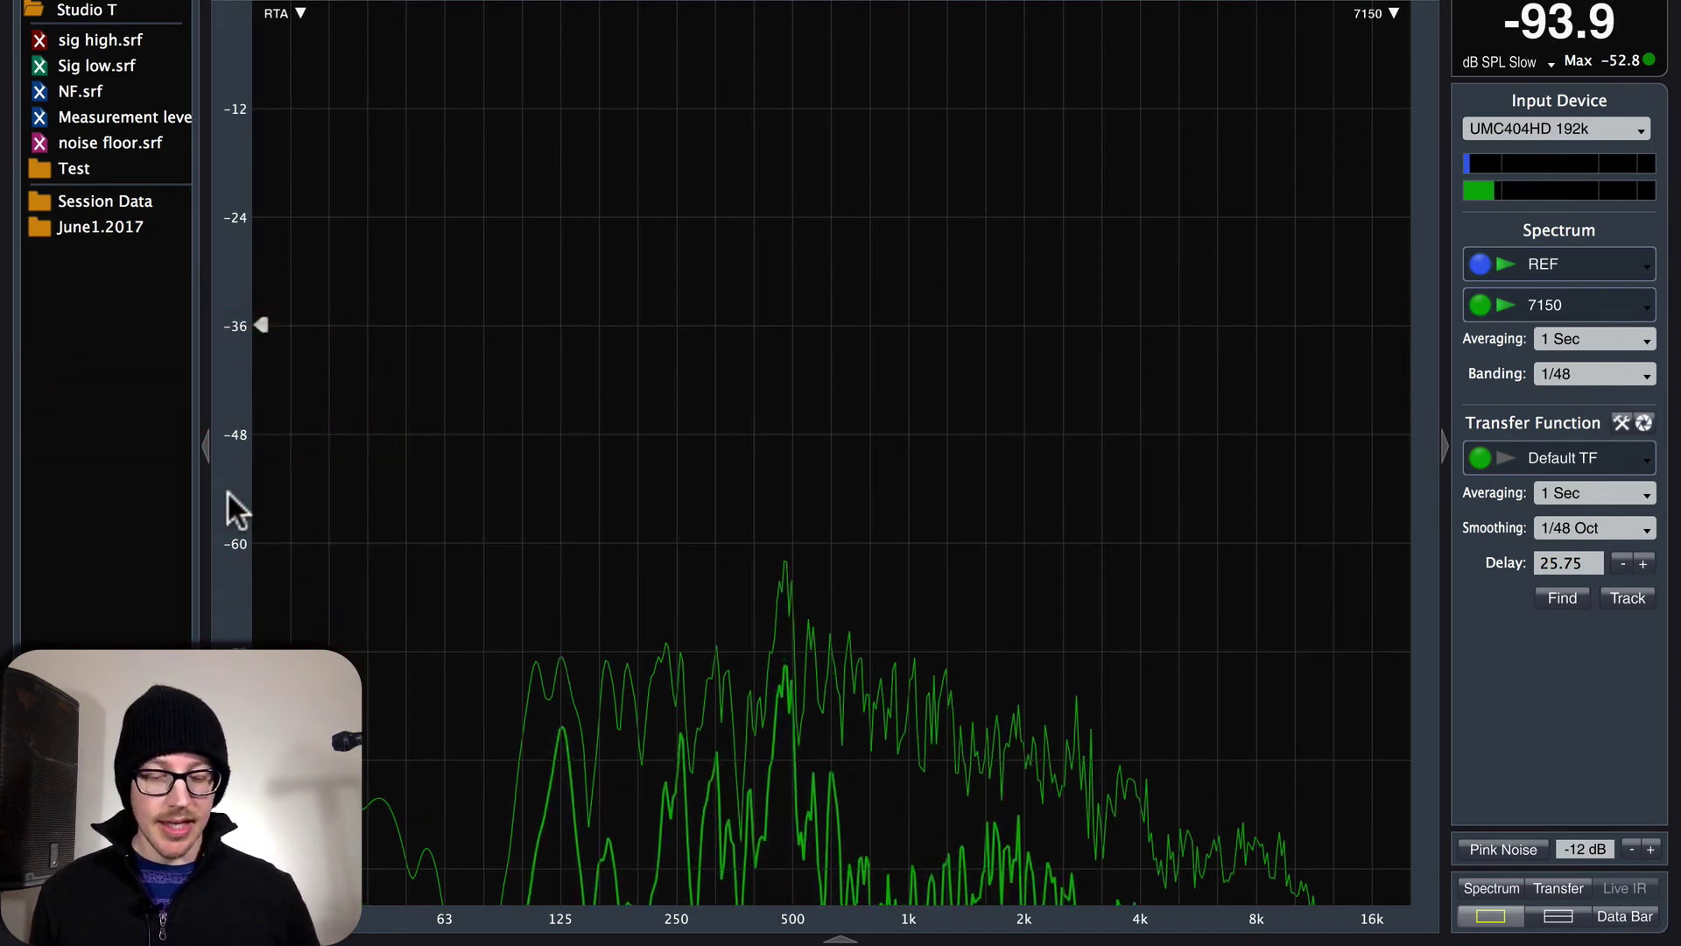
scroll(228, 489, "down", 3)
scroll(228, 500, "down", 6)
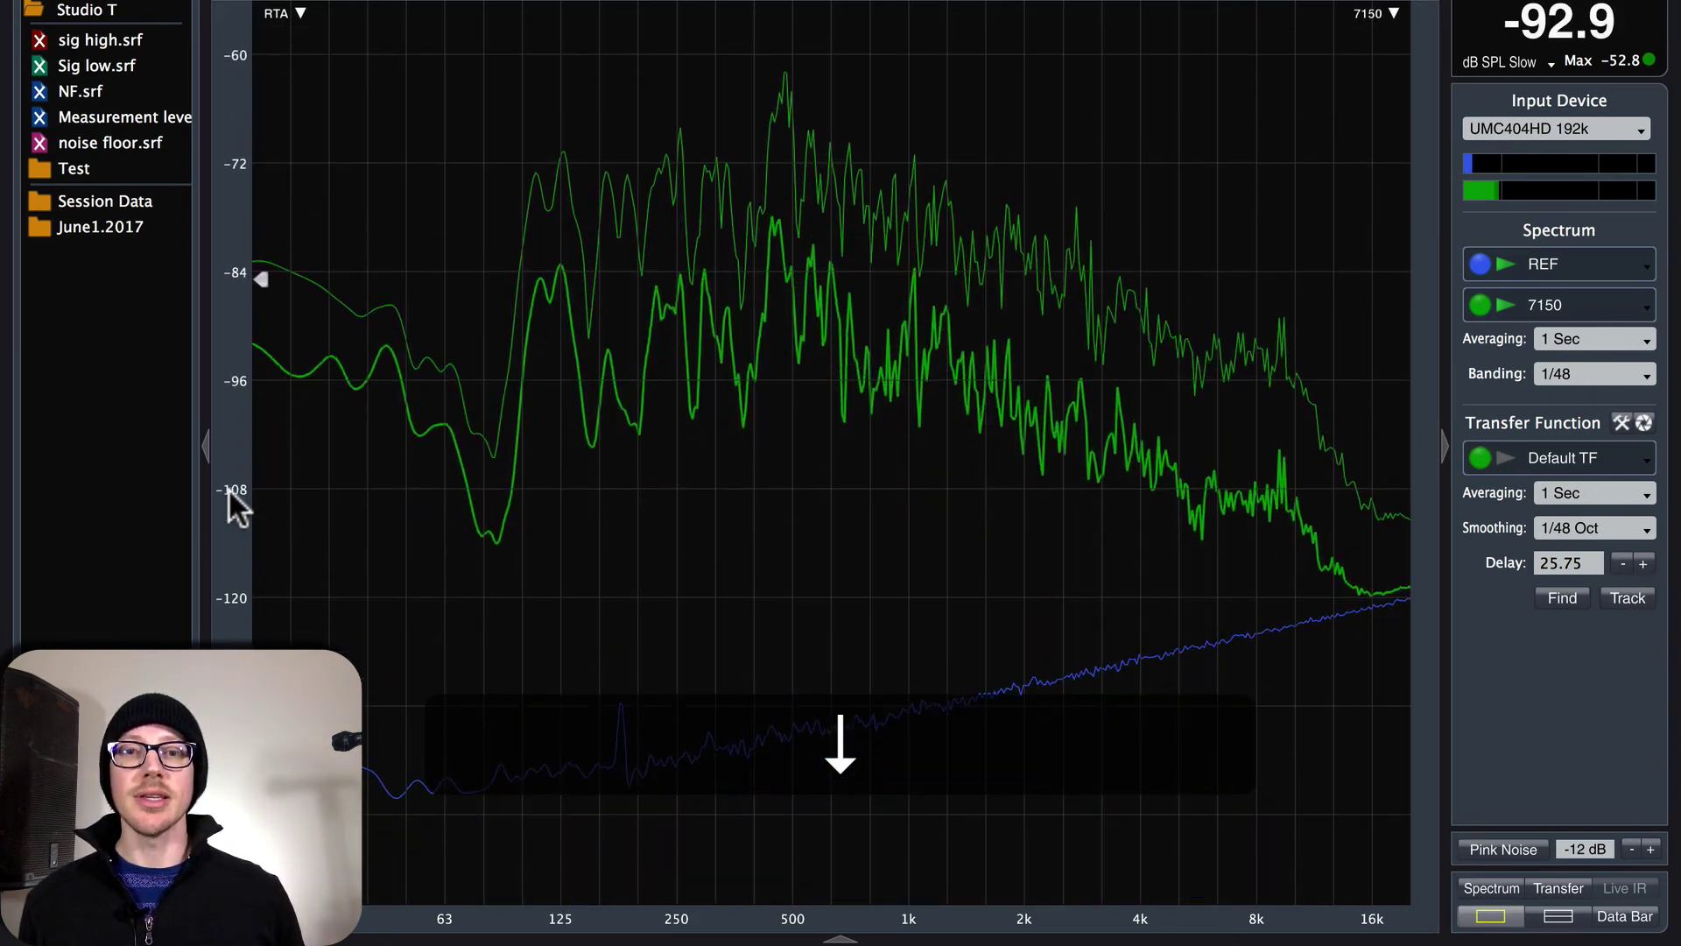
scroll(228, 486, "down", 1)
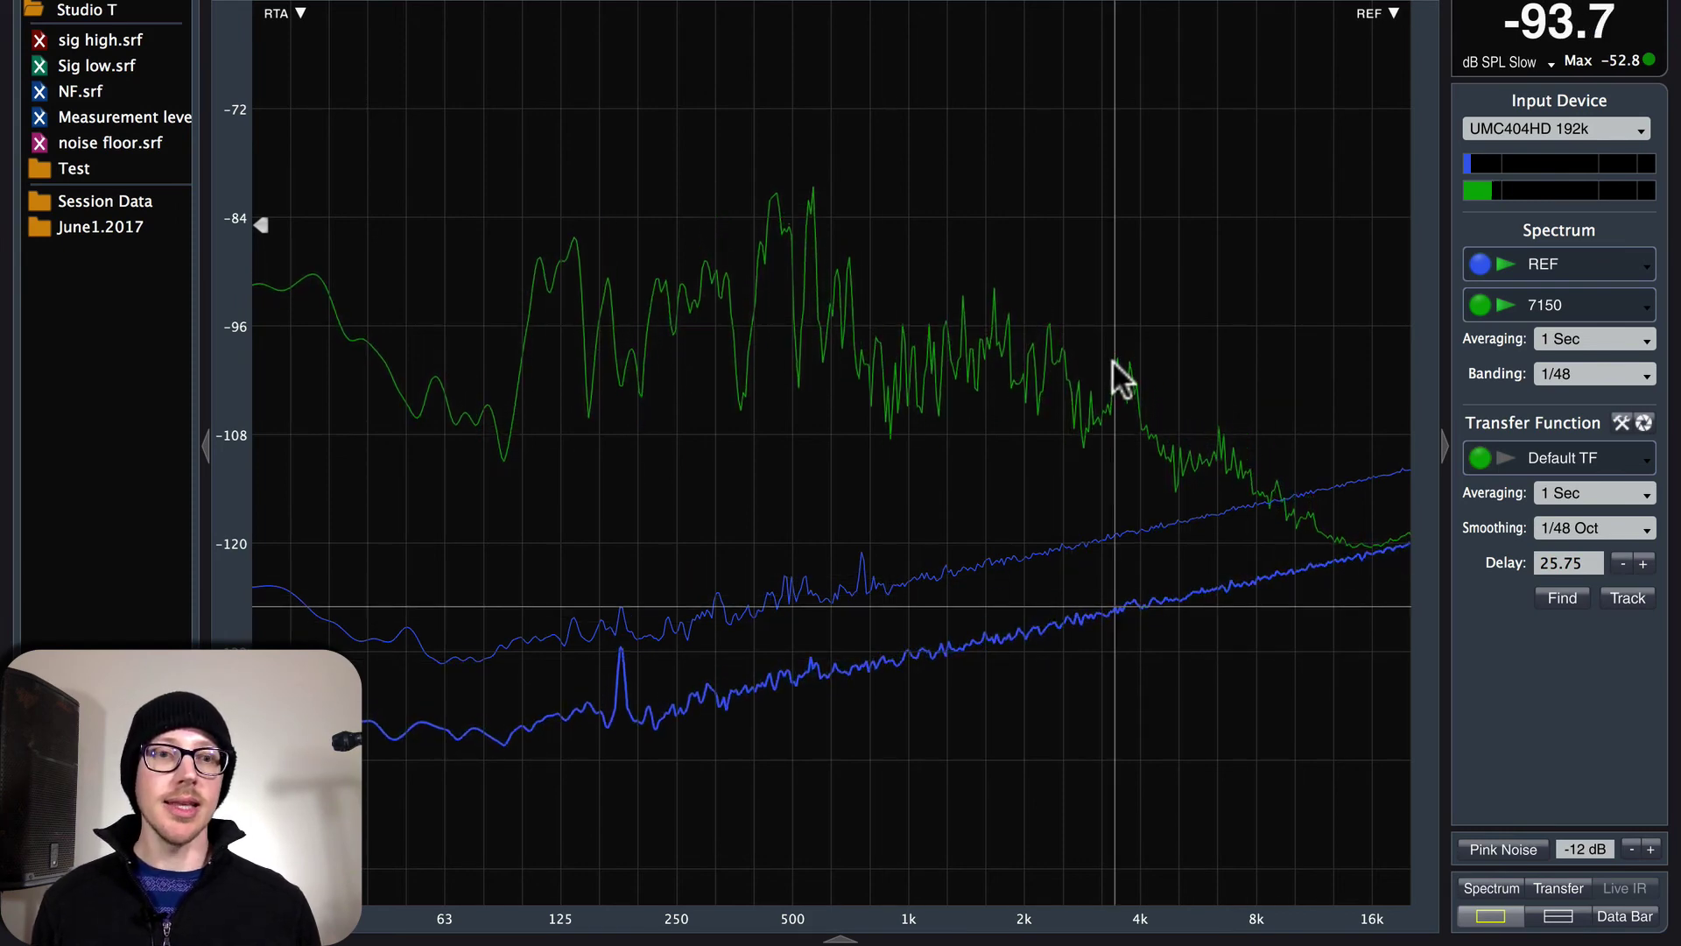
Switch to the Transfer view, confirming Default TF as the transfer function pair.
left_click(1564, 884)
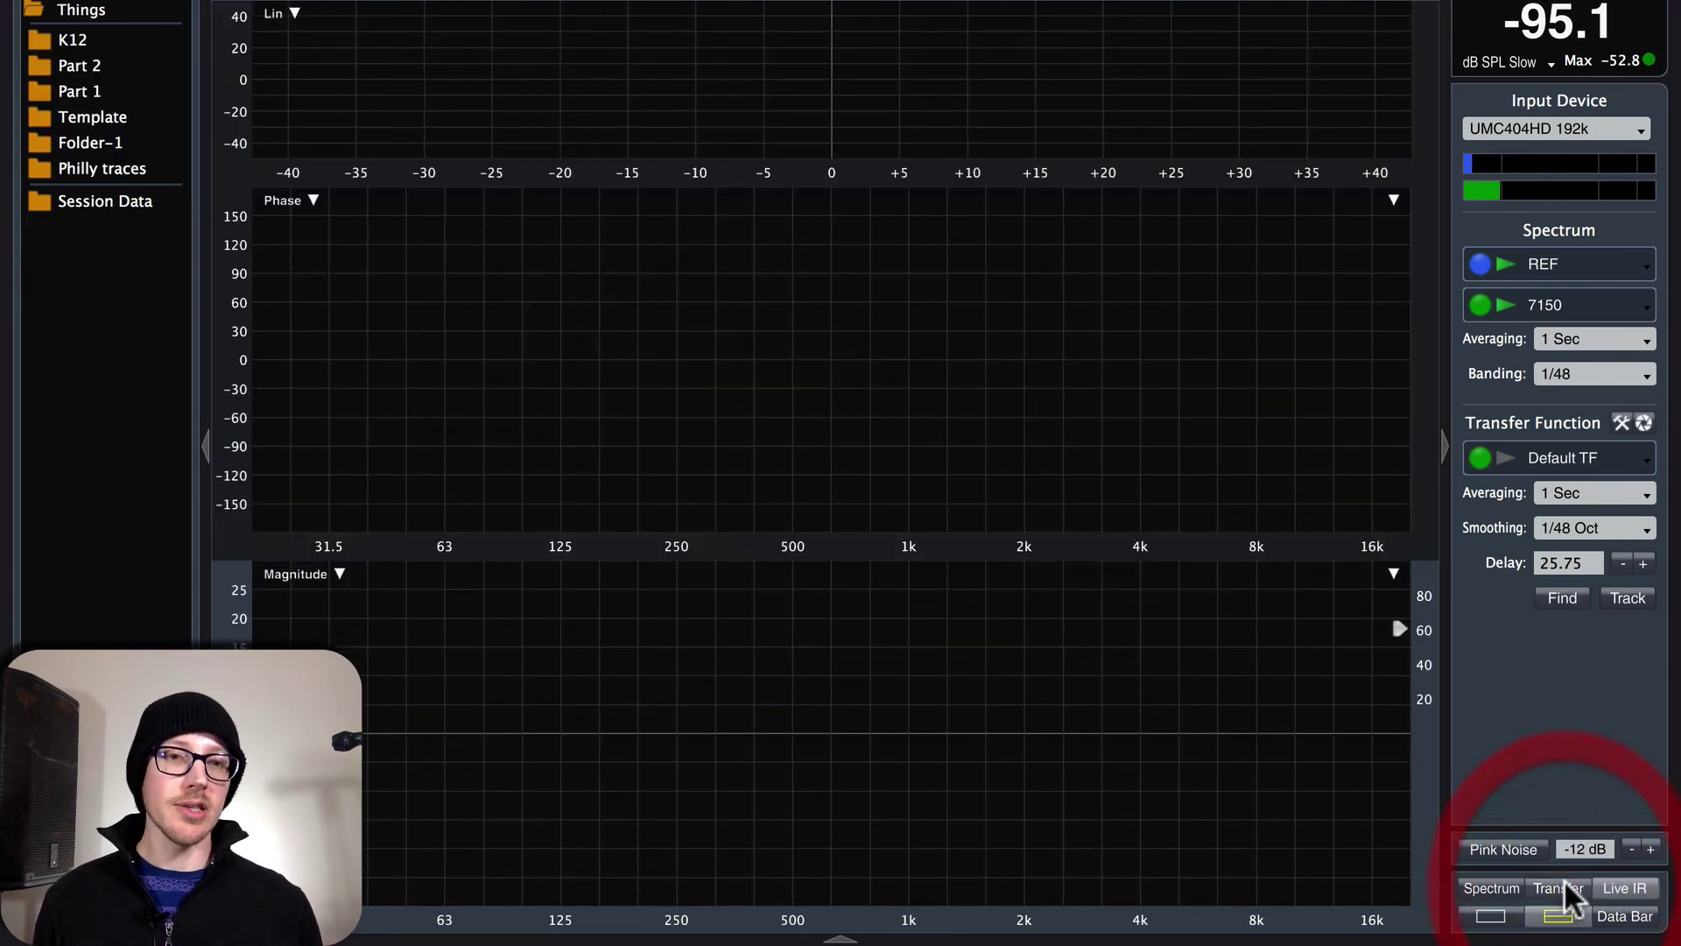
left_click(1638, 457)
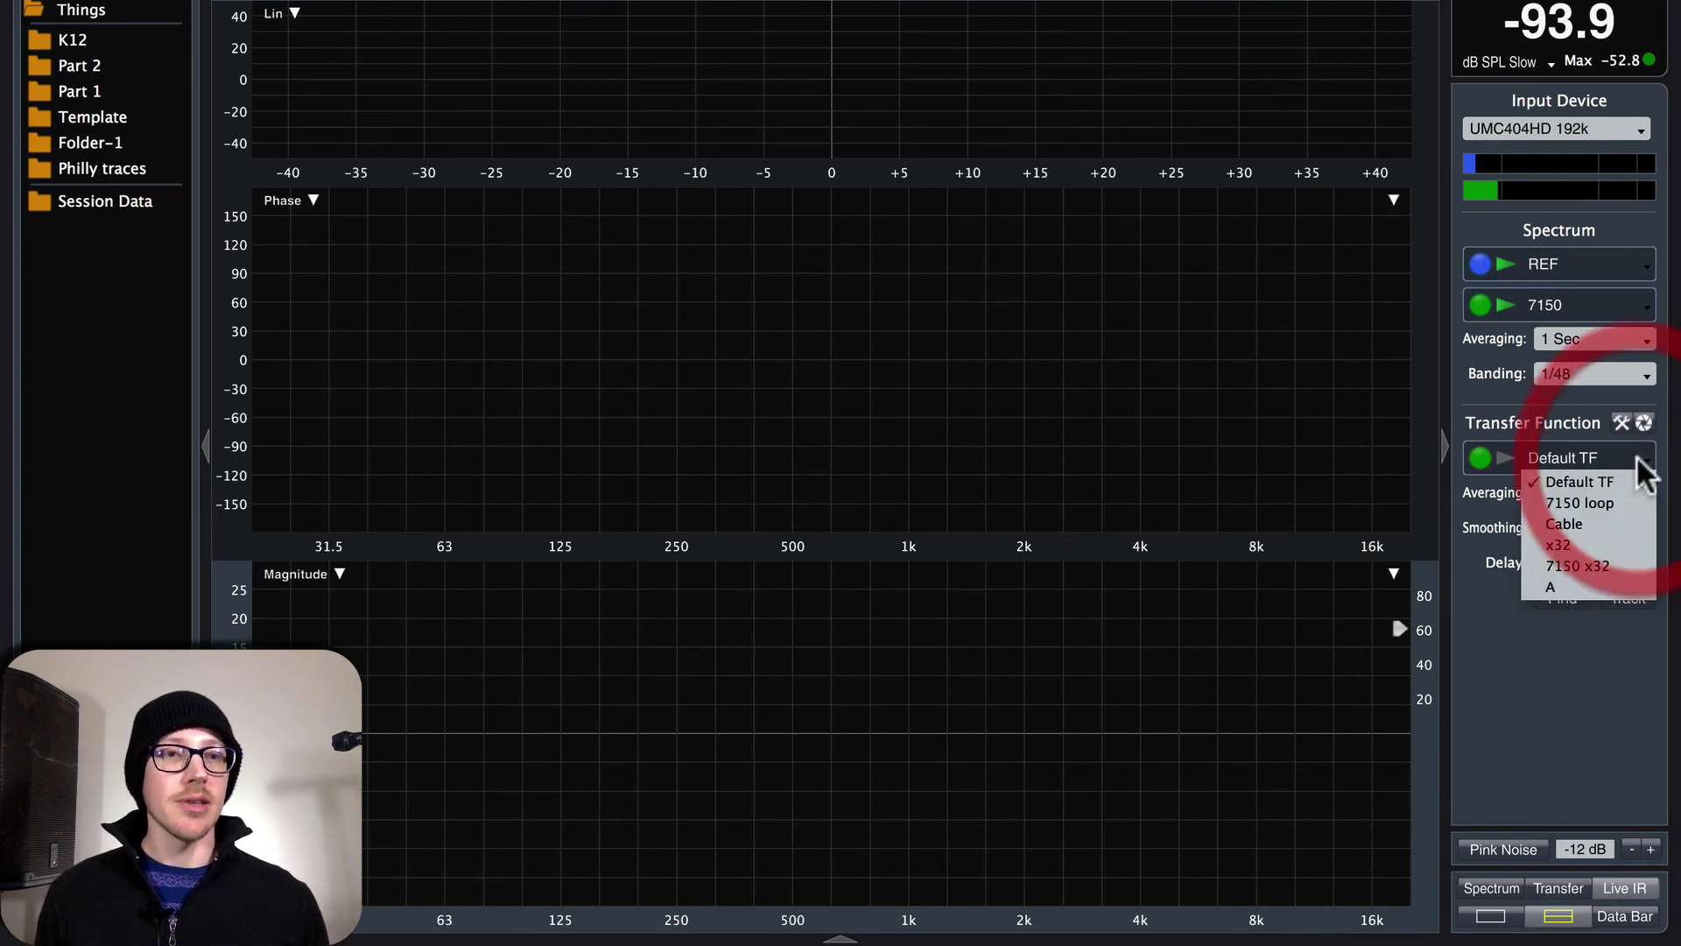
left_click(1583, 477)
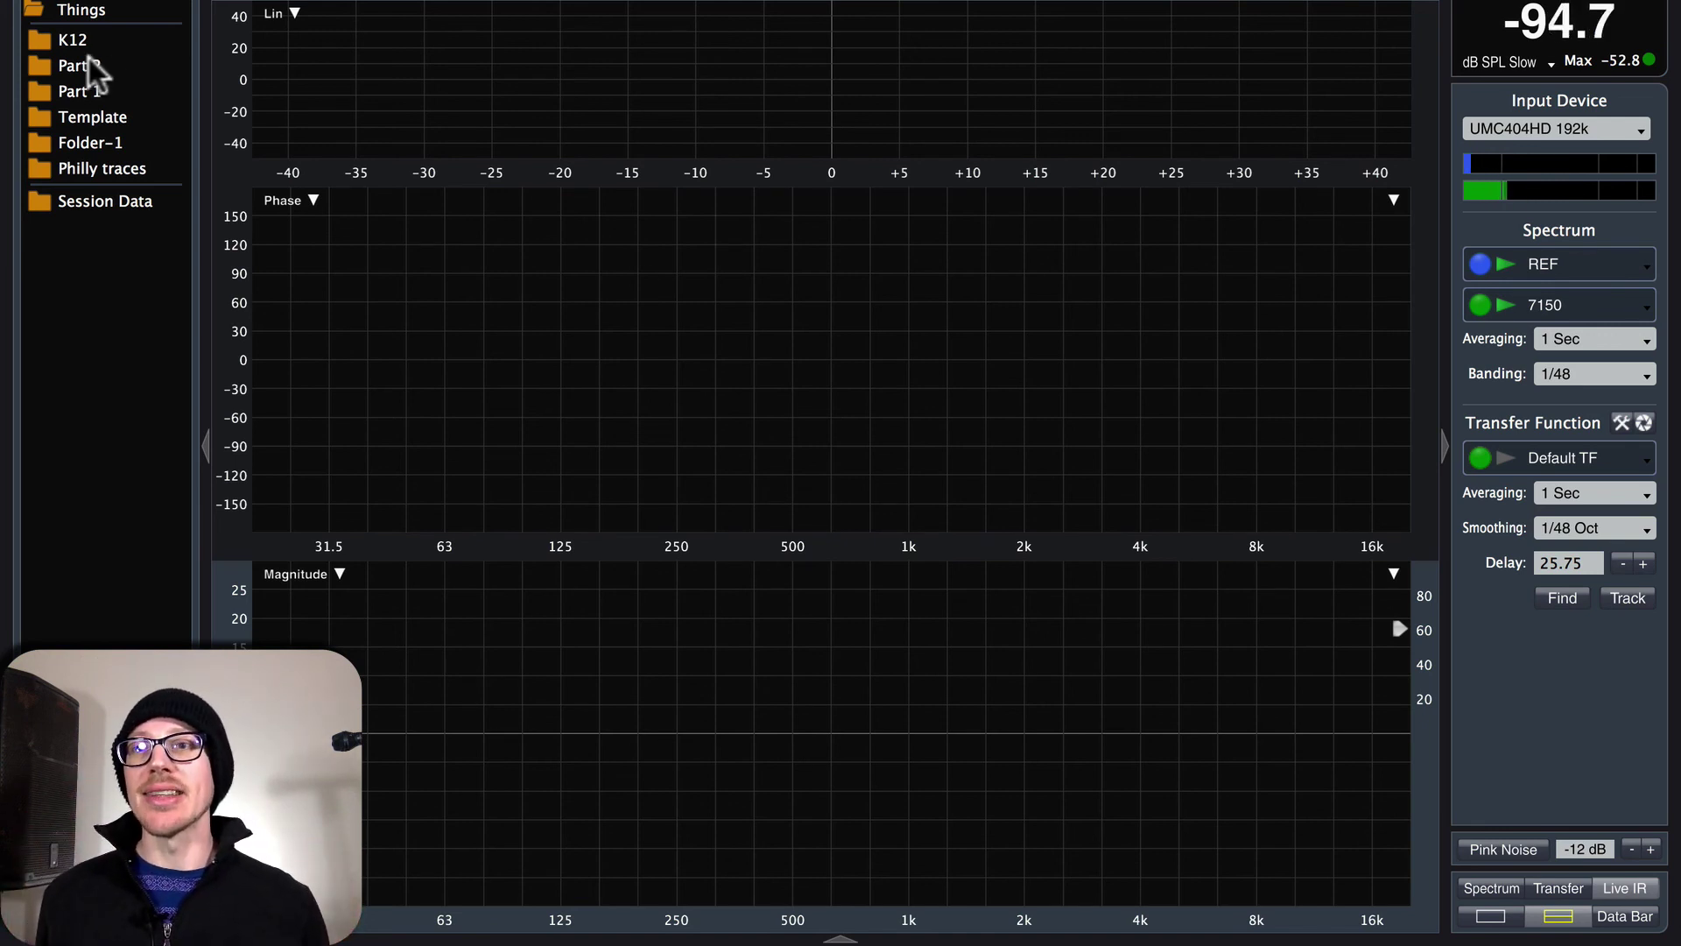
From the K12 folder, display the k12 FF 1.trf and K12 FF 2.trf traces together.
left_click(41, 45)
left_click(58, 63)
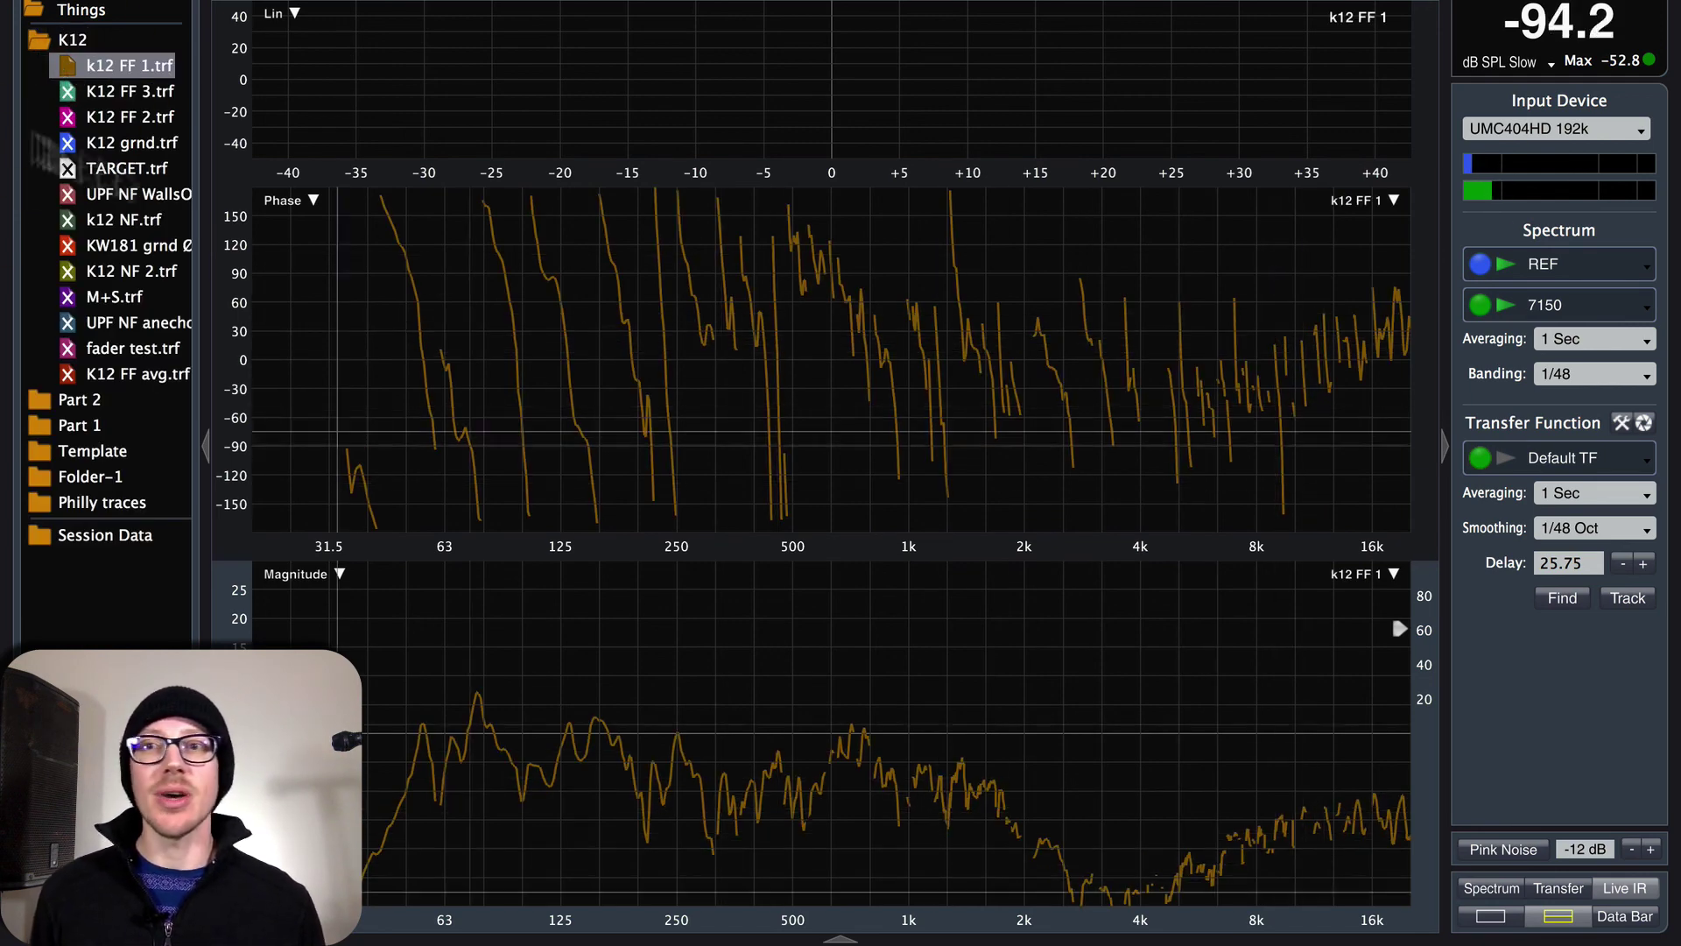
left_click(80, 117)
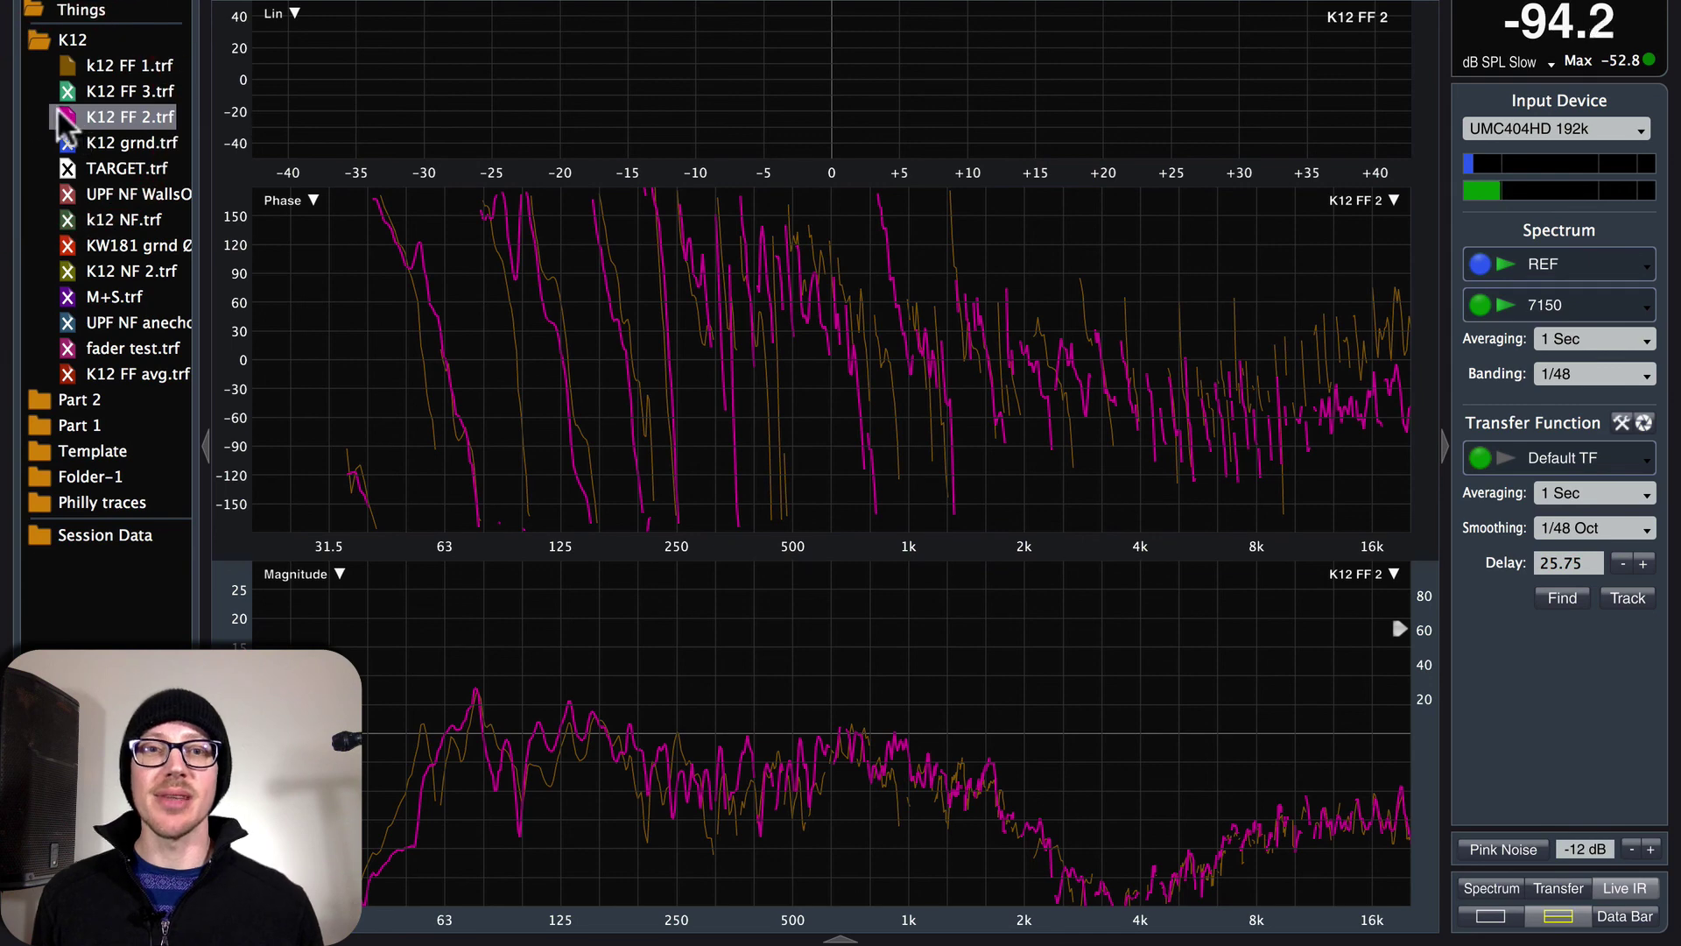